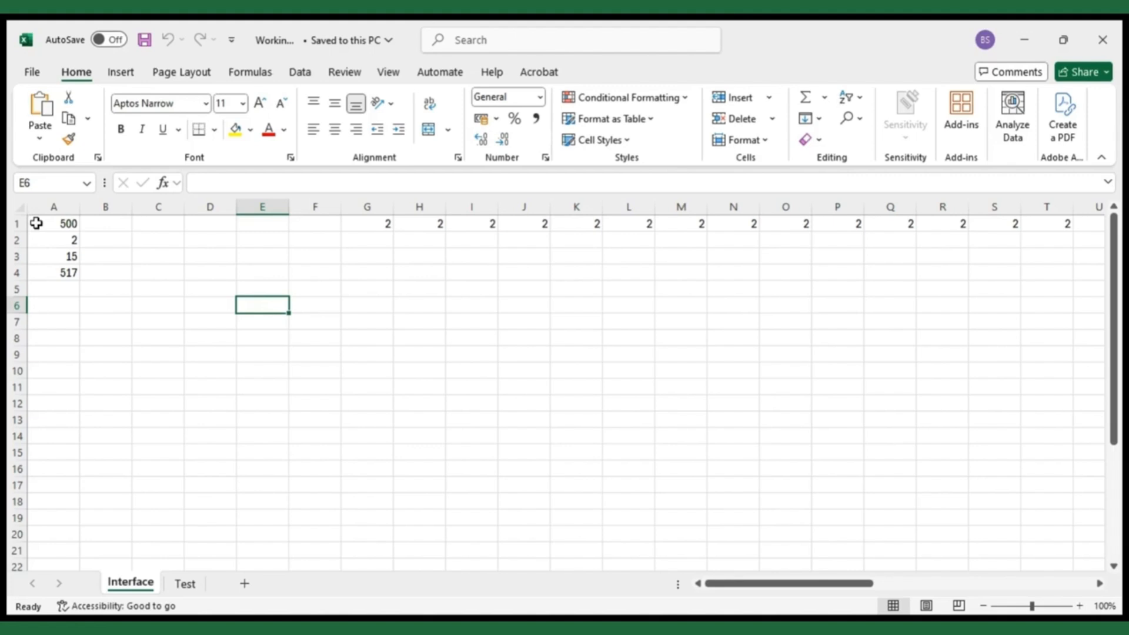
Examine the values in column A and the row 1 entries from column G onward, cell by cell
{"action": "left_click", "coordinate": [53, 207]}
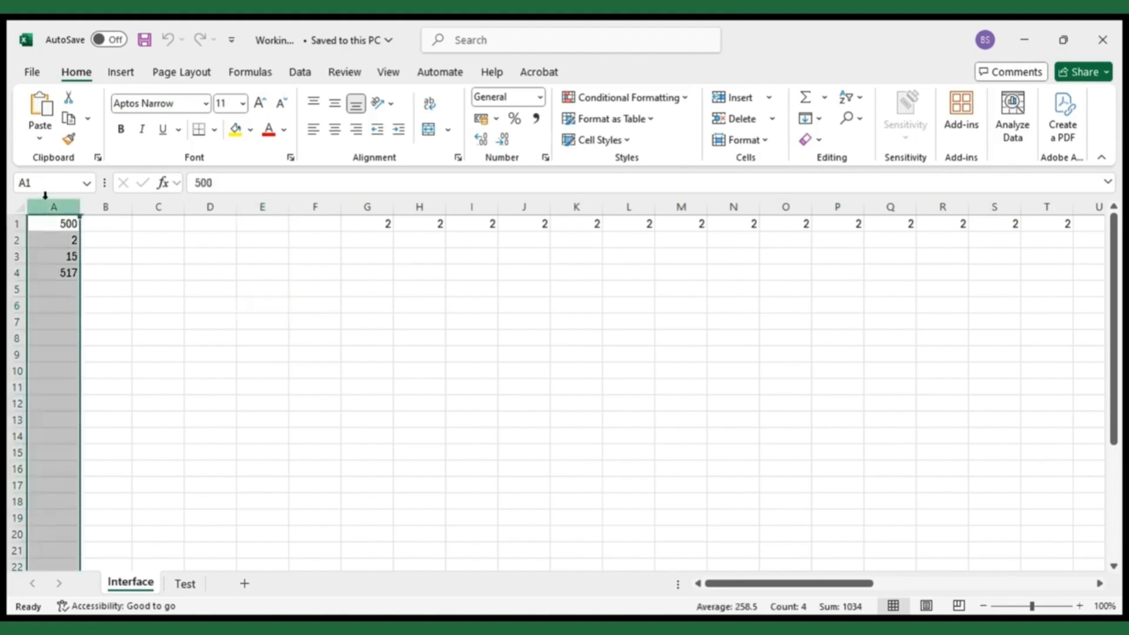
{"action": "left_click", "coordinate": [69, 225]}
{"action": "left_click", "coordinate": [68, 240]}
{"action": "left_click", "coordinate": [65, 260]}
{"action": "left_click", "coordinate": [65, 270]}
{"action": "left_click", "coordinate": [116, 268]}
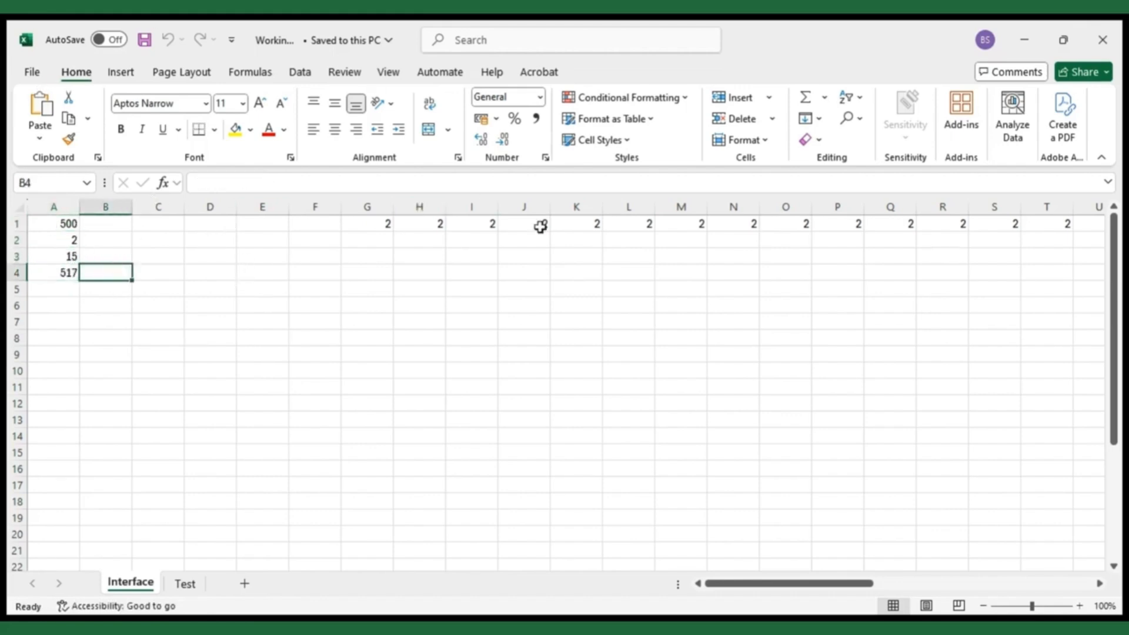
{"action": "left_click", "coordinate": [481, 225]}
{"action": "left_click", "coordinate": [965, 224]}
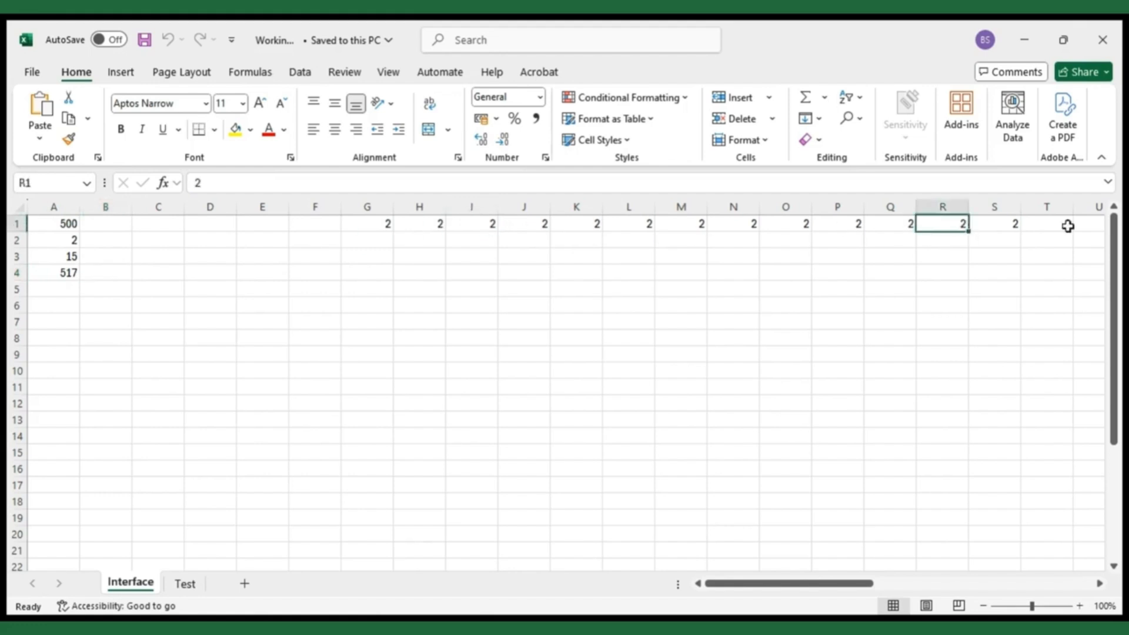
{"action": "left_click", "coordinate": [1068, 226]}
{"action": "left_click", "coordinate": [460, 224]}
{"action": "left_click", "coordinate": [543, 225]}
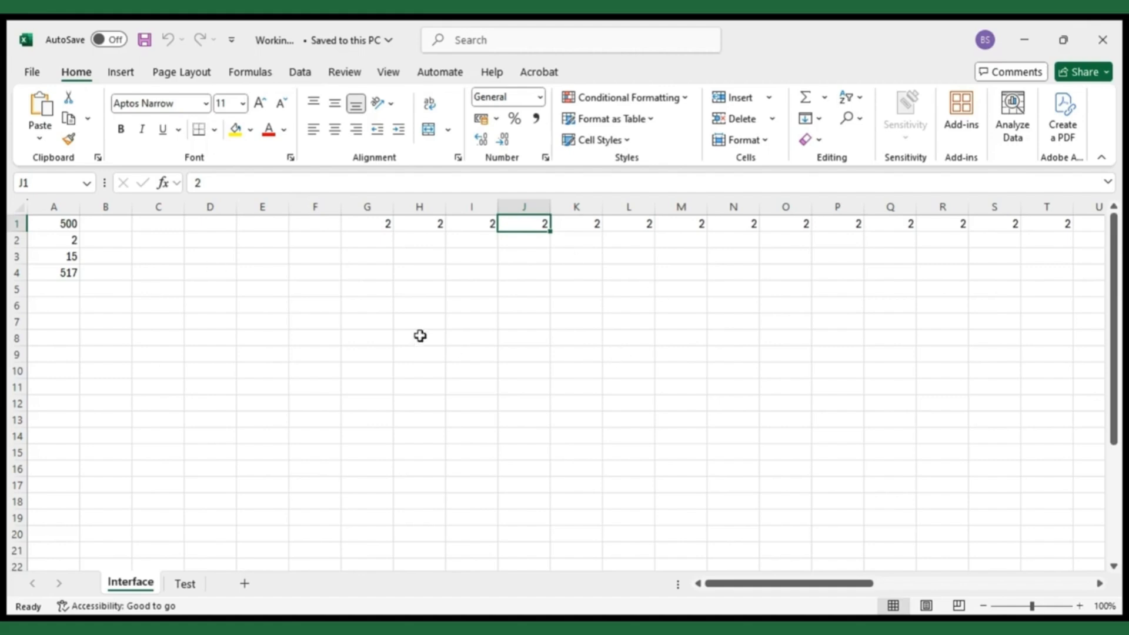
Replace the value in cell A1 with 600
{"action": "left_click", "coordinate": [51, 225]}
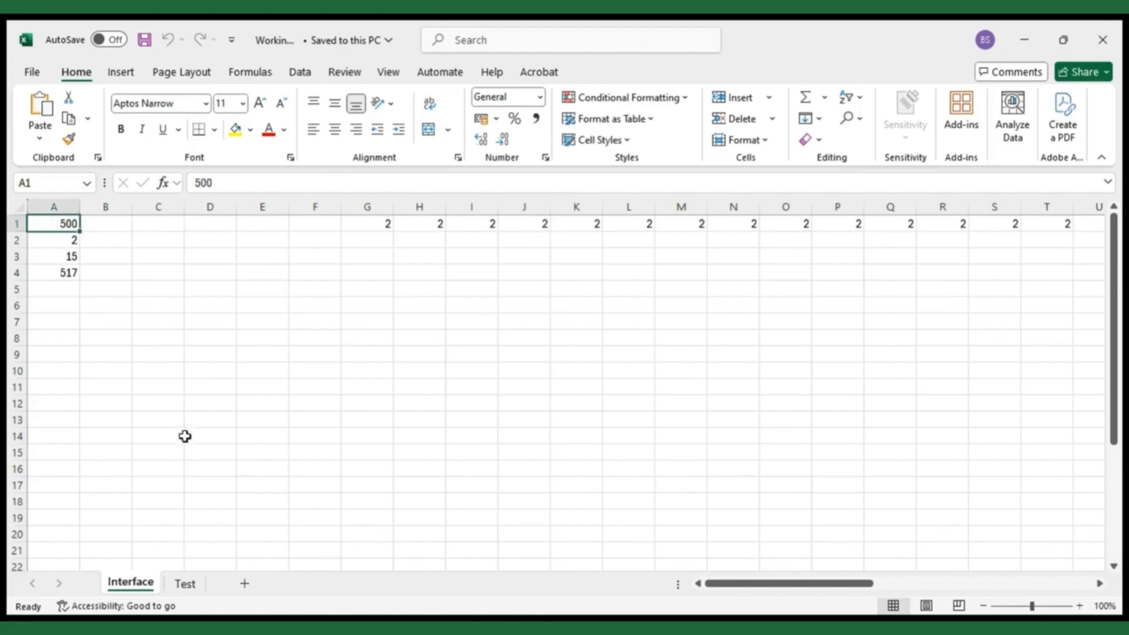
{"action": "type", "text": "600"}
{"action": "key", "text": "Return"}
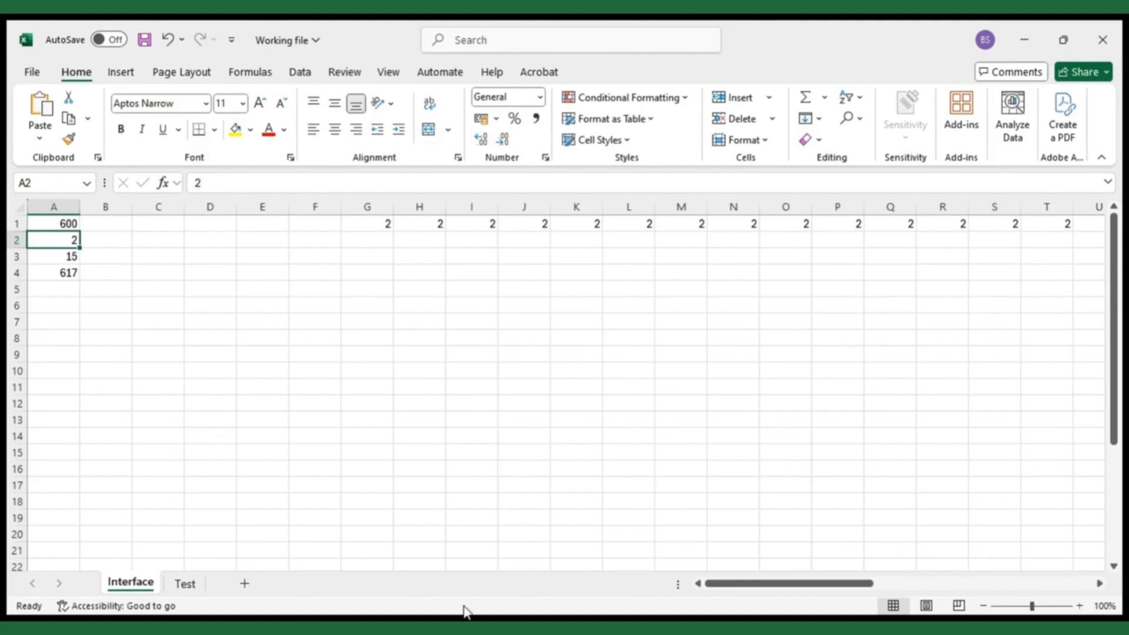
Edit the last digit of the existing number in cell A1 so the value is 601
{"action": "left_click", "coordinate": [71, 223]}
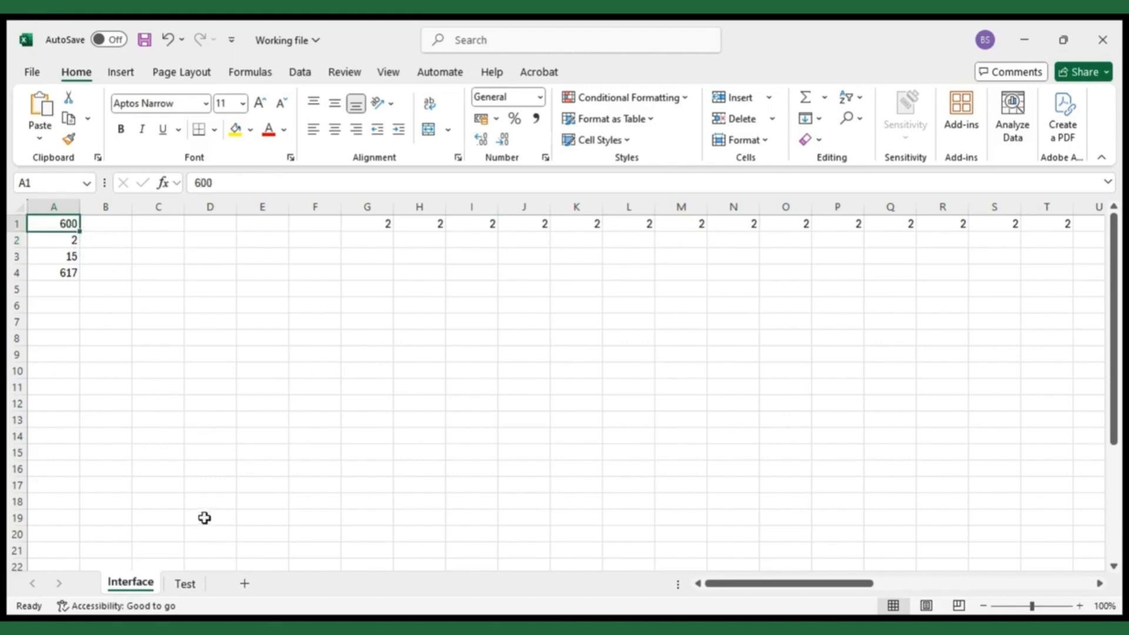
{"action": "key", "text": "F2"}
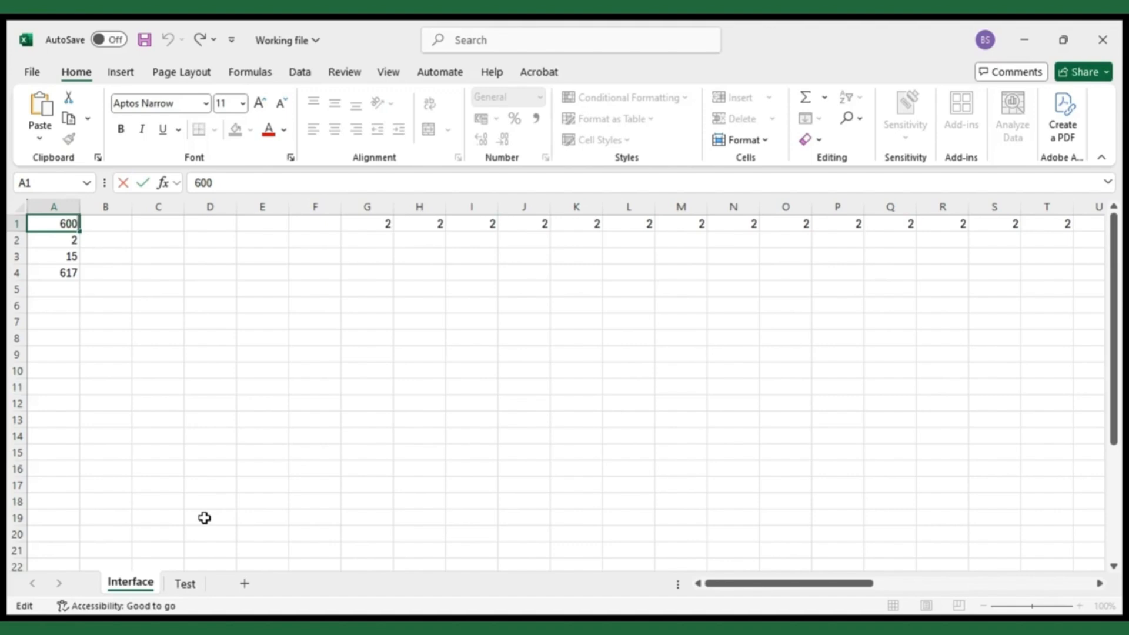
{"action": "key", "text": "BackSpace"}
{"action": "type", "text": "1"}
{"action": "key", "text": "Return"}
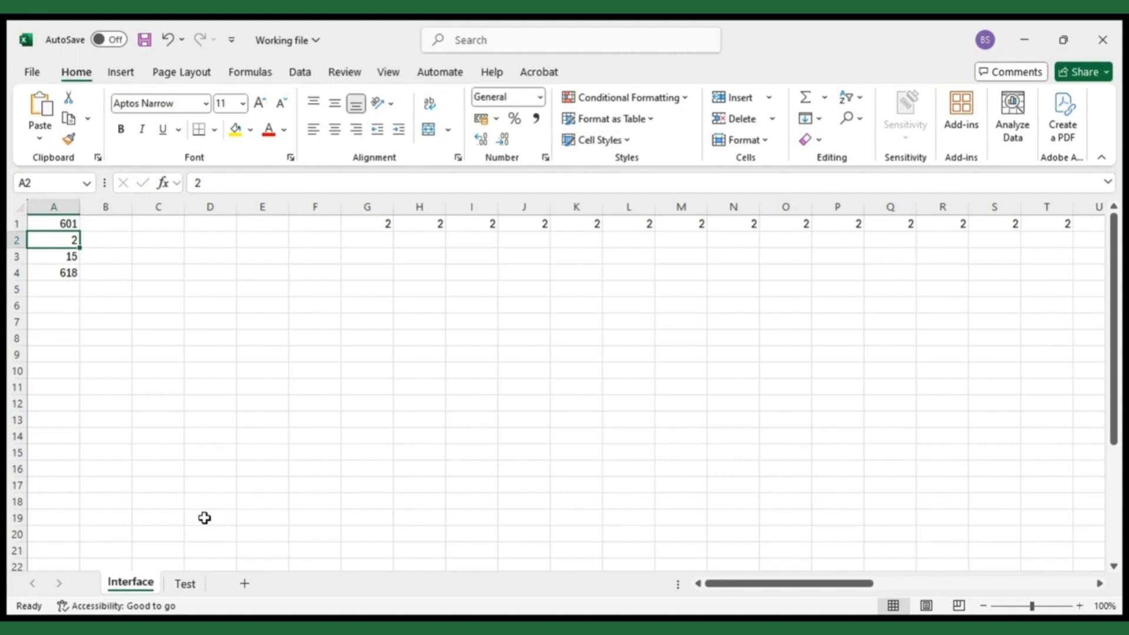
{"action": "left_click", "coordinate": [250, 401]}
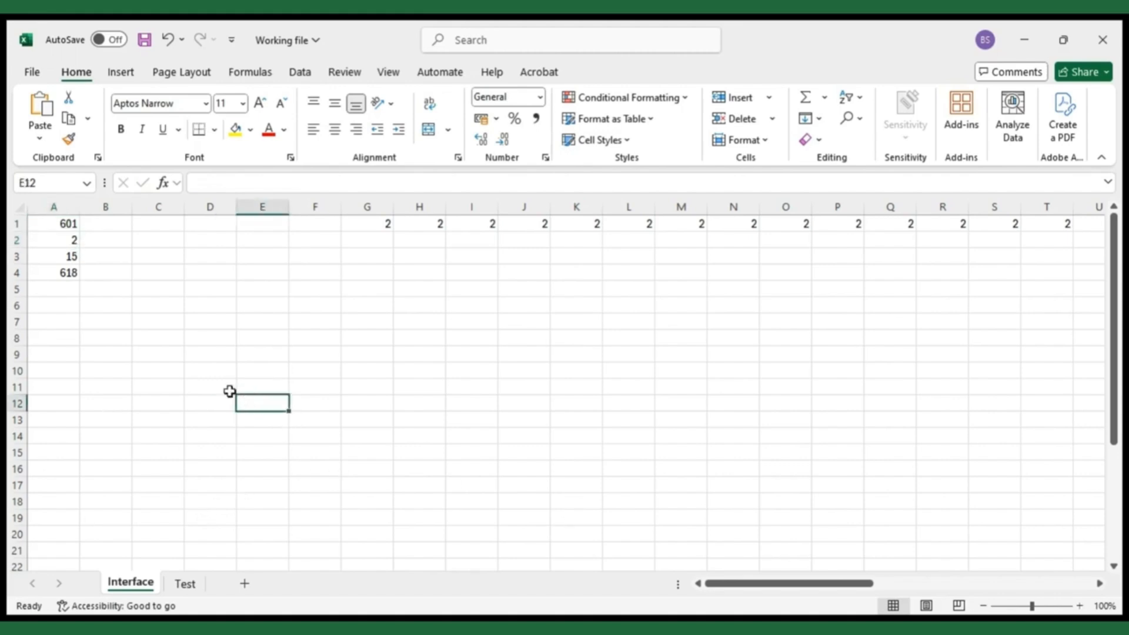
Clear all contents from columns A through AS on the Interface sheet
{"action": "left_click_drag", "start_coordinate": [56, 207], "coordinate": [965, 303]}
{"action": "left_click", "coordinate": [58, 230]}
{"action": "left_click", "coordinate": [204, 272]}
{"action": "left_click_drag", "start_coordinate": [52, 207], "coordinate": [995, 252]}
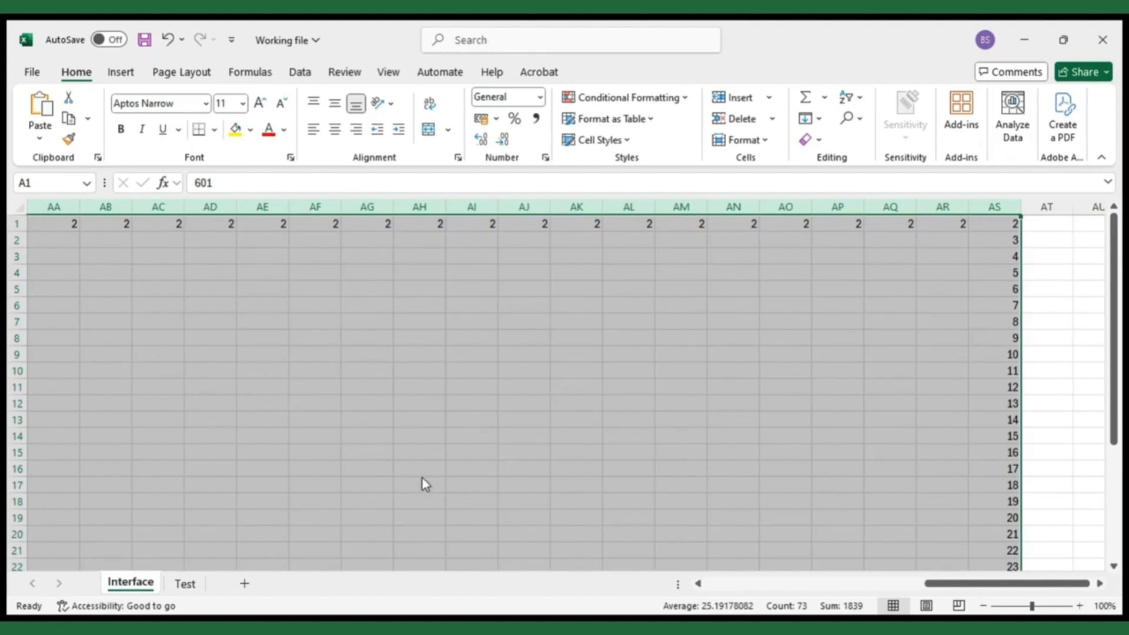
{"action": "key", "text": "Delete"}
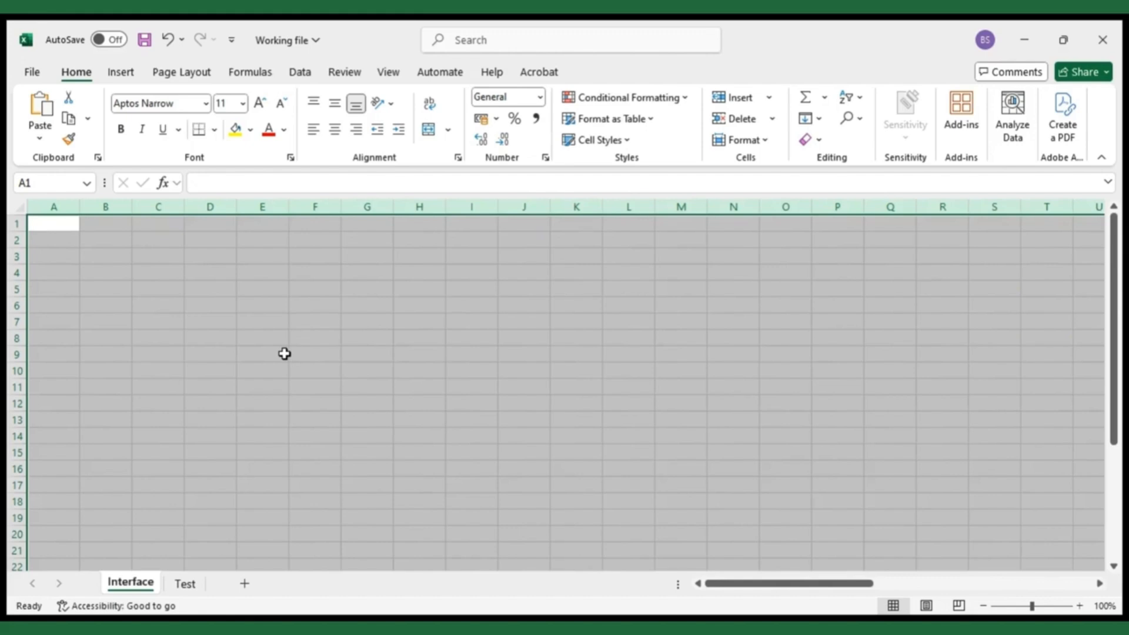
Enter the text "Excel Empowerment" in cell A1 and check the cell's stored content
{"action": "left_click", "coordinate": [53, 227]}
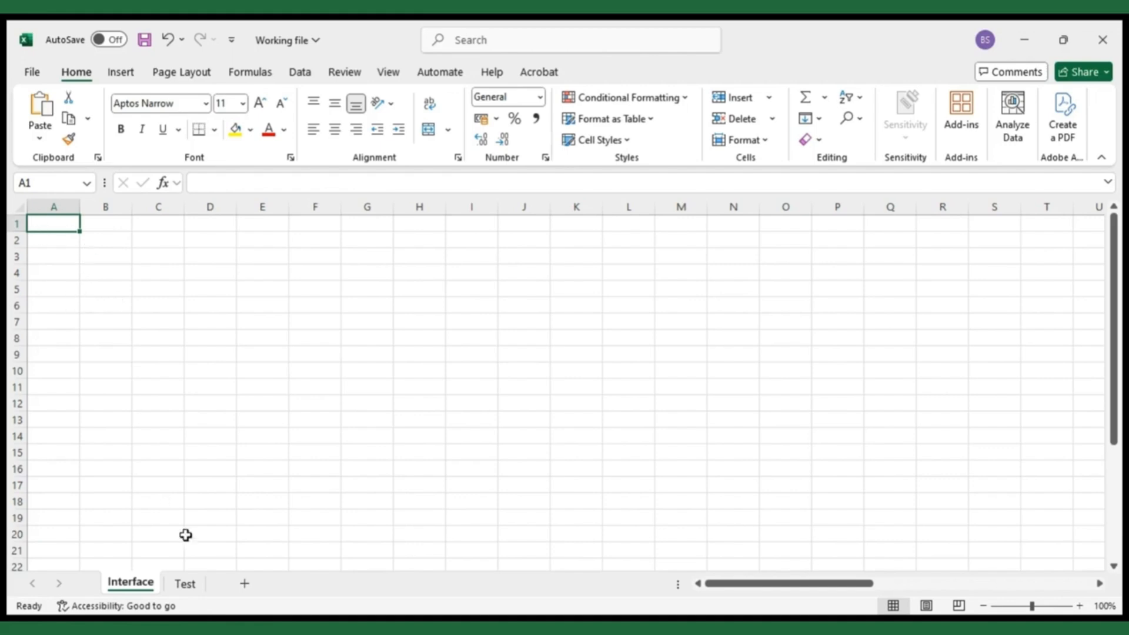
{"action": "type", "text": "Excerl"}
{"action": "key", "text": "BackSpace"}
{"action": "key", "text": "BackSpace"}
{"action": "type", "text": "l Emp"}
{"action": "type", "text": "owermnet"}
{"action": "key", "text": "BackSpace"}
{"action": "key", "text": "BackSpace"}
{"action": "key", "text": "BackSpace"}
{"action": "type", "text": "ent"}
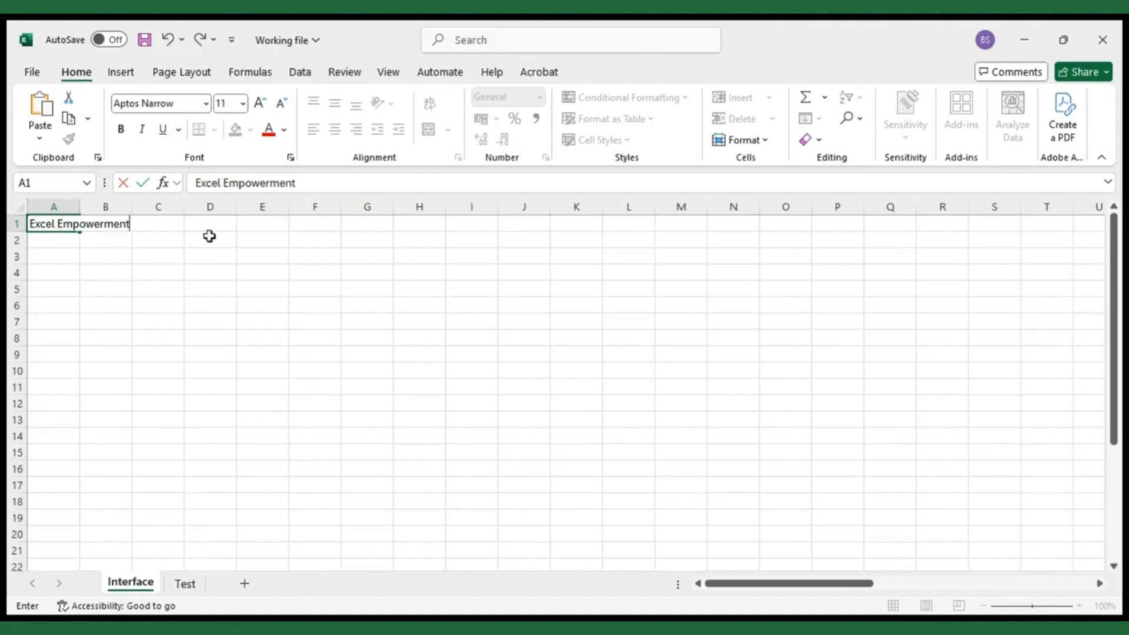
{"action": "left_click", "coordinate": [156, 285]}
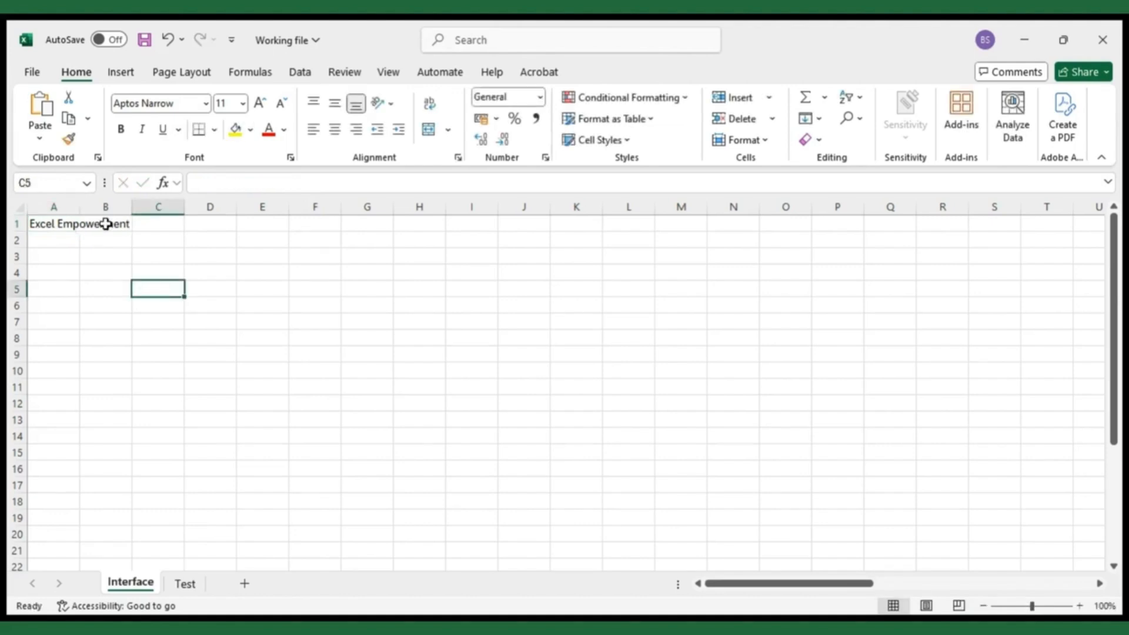
{"action": "left_click", "coordinate": [63, 227]}
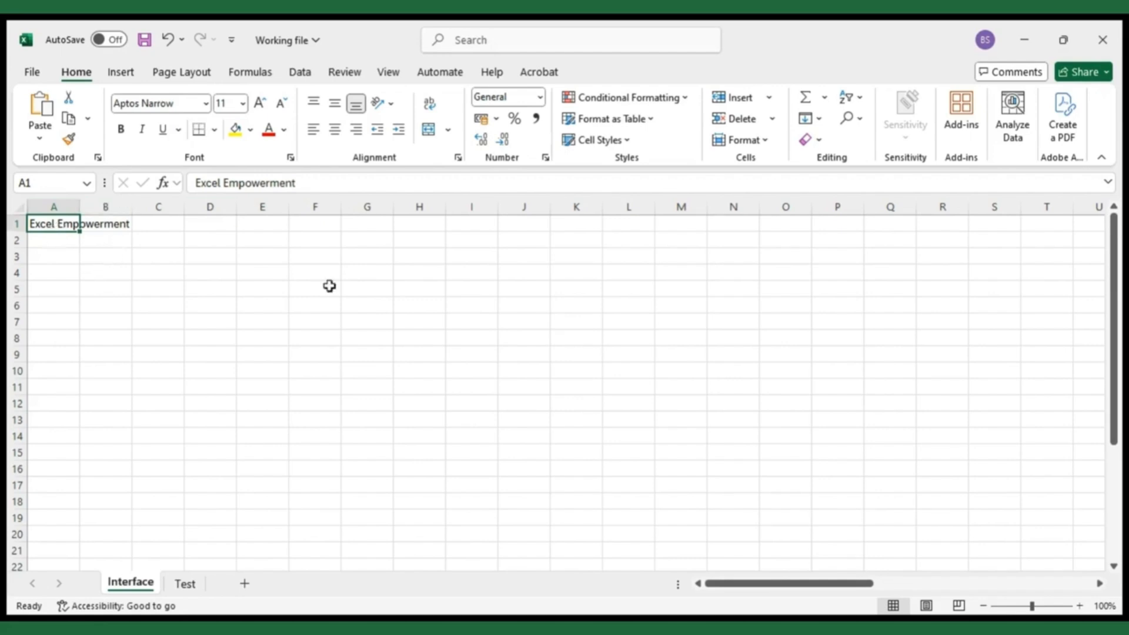
Enter the number 1000 in cell B2
{"action": "left_click", "coordinate": [118, 239]}
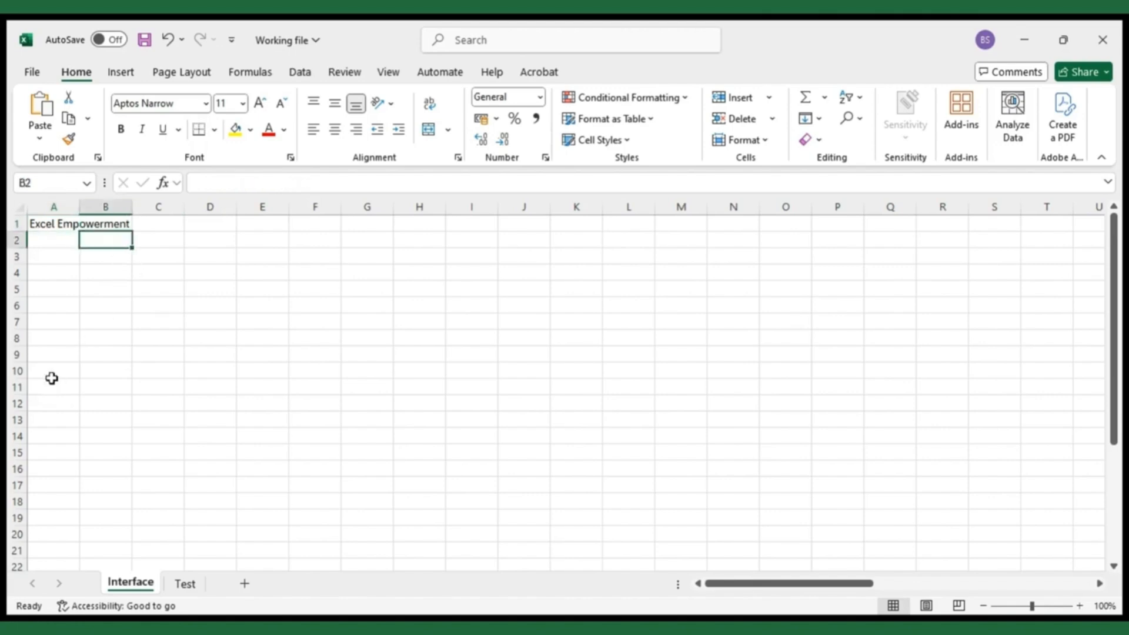
{"action": "type", "text": "1000"}
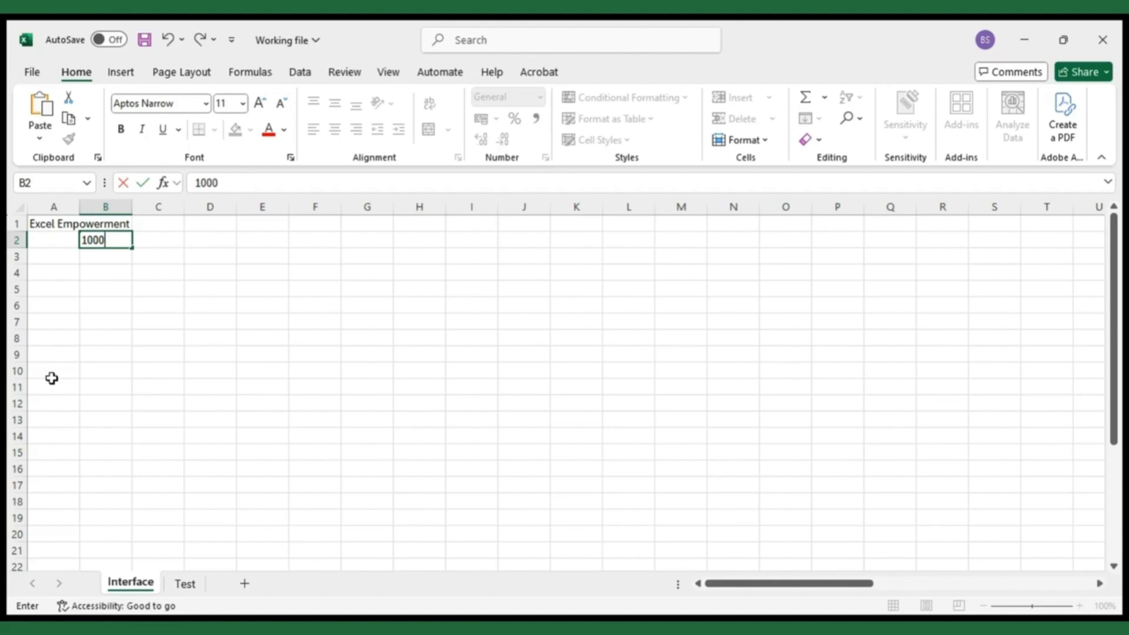
{"action": "key", "text": "Return"}
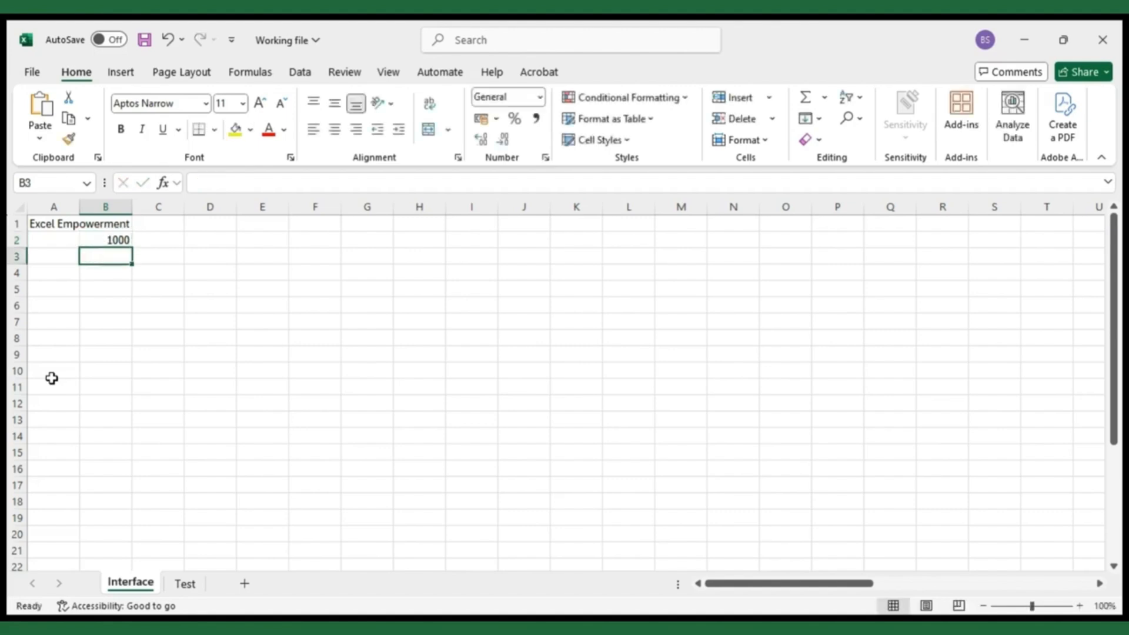
Enter the text "Subscribers" in cell C2, beside the 1000
{"action": "left_click", "coordinate": [161, 242]}
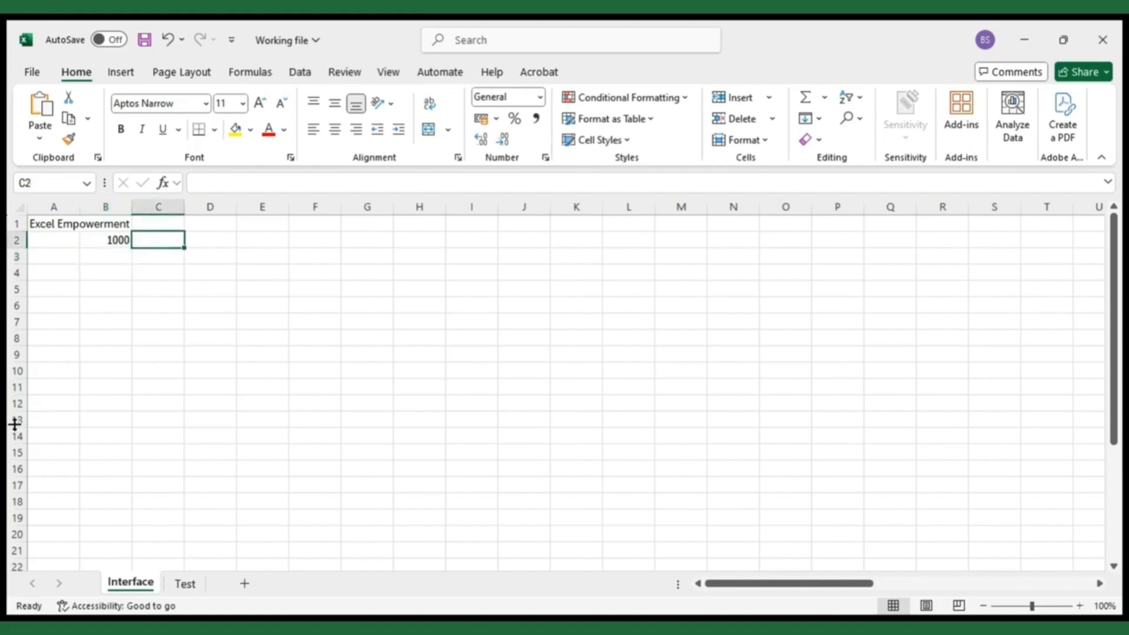
{"action": "type", "text": "Su"}
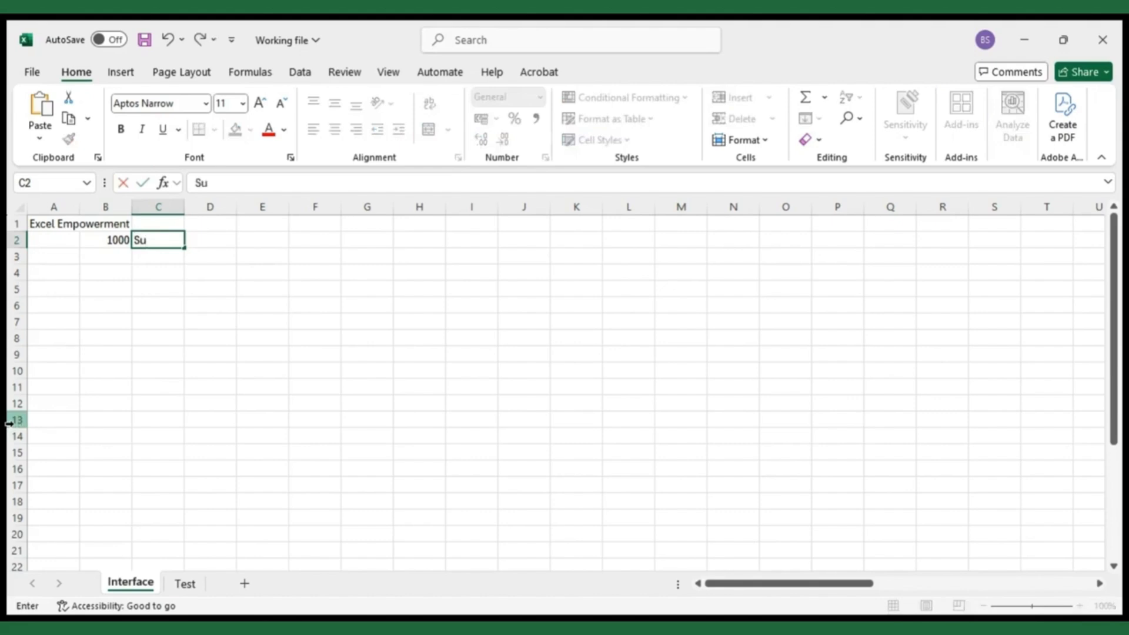
{"action": "type", "text": "bscribers"}
{"action": "key", "text": "Return"}
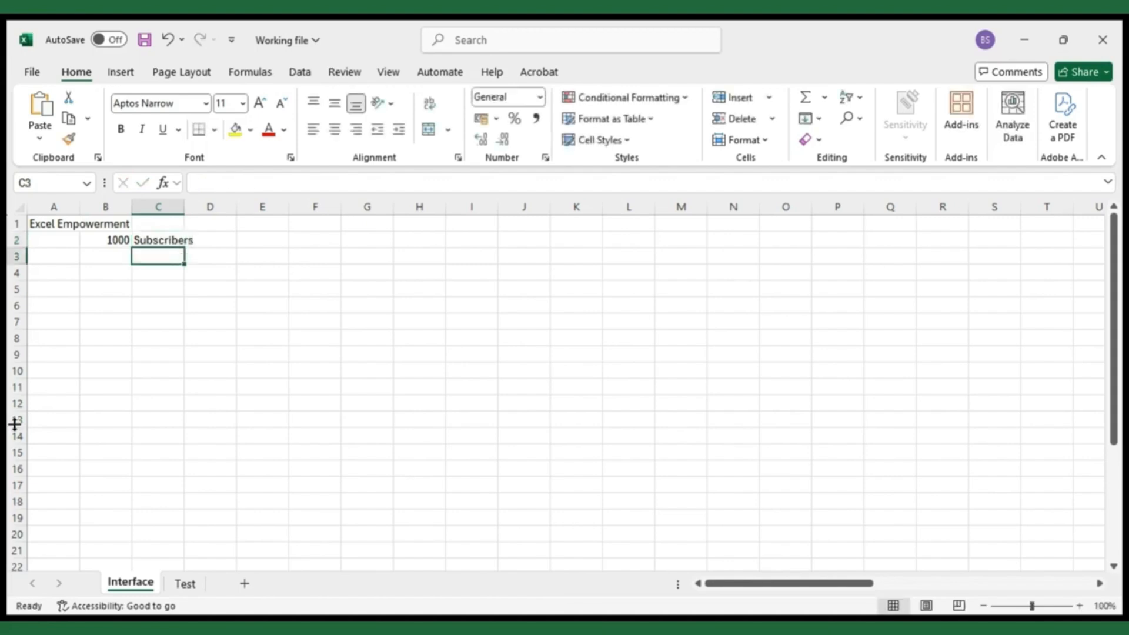
{"action": "left_click", "coordinate": [108, 257]}
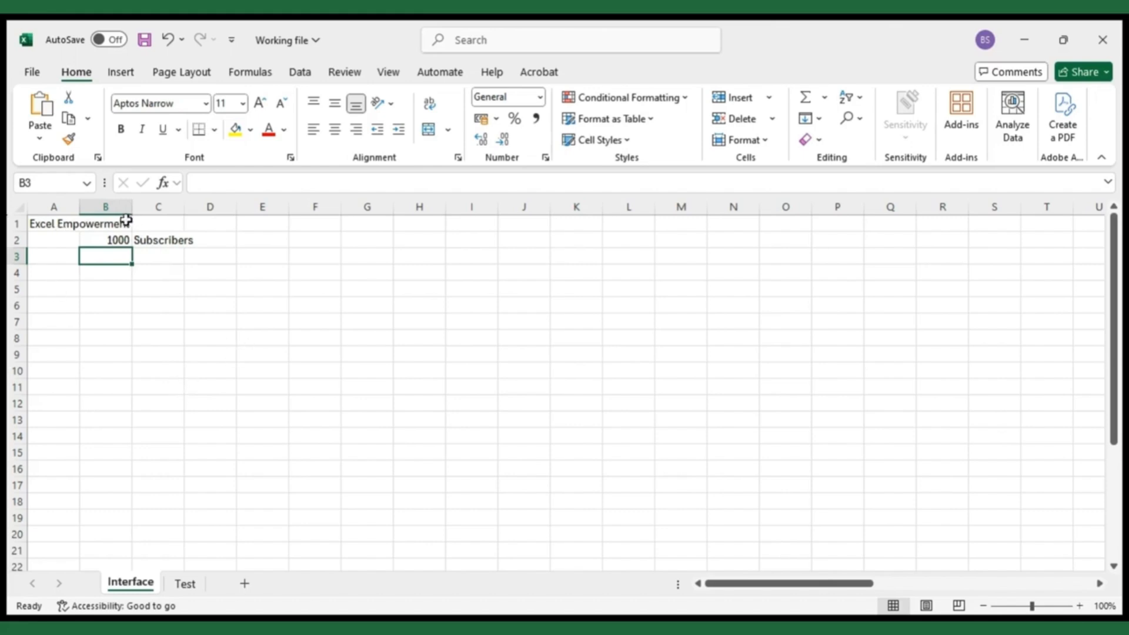
Clear the text in cell C2 and enter the number 4000 in its place
{"action": "left_click", "coordinate": [164, 240]}
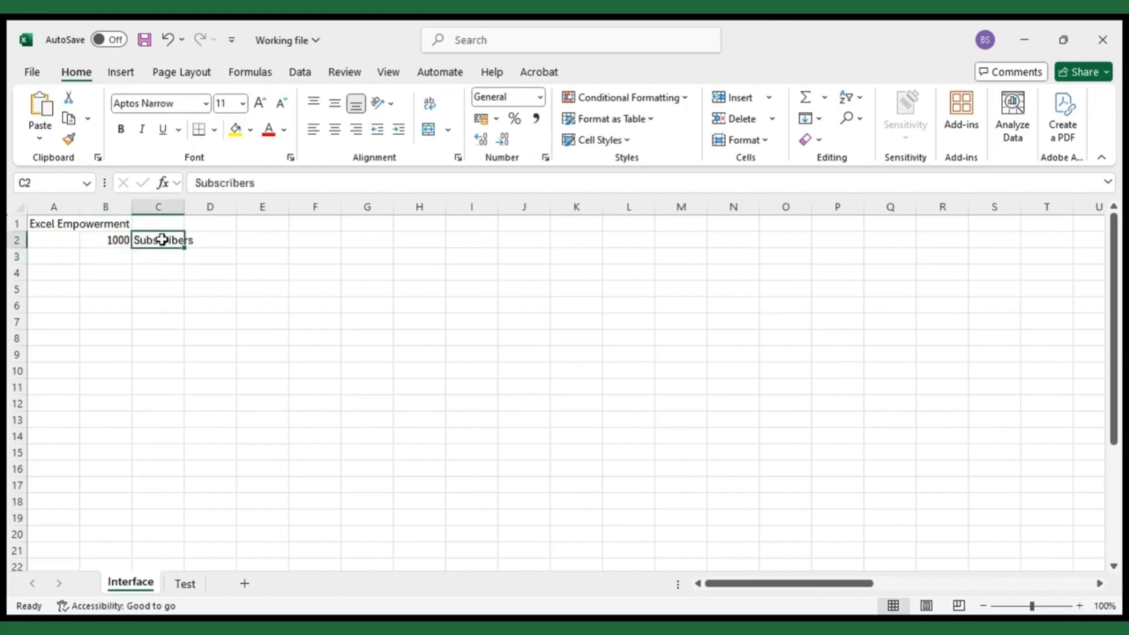
{"action": "key", "text": "BackSpace"}
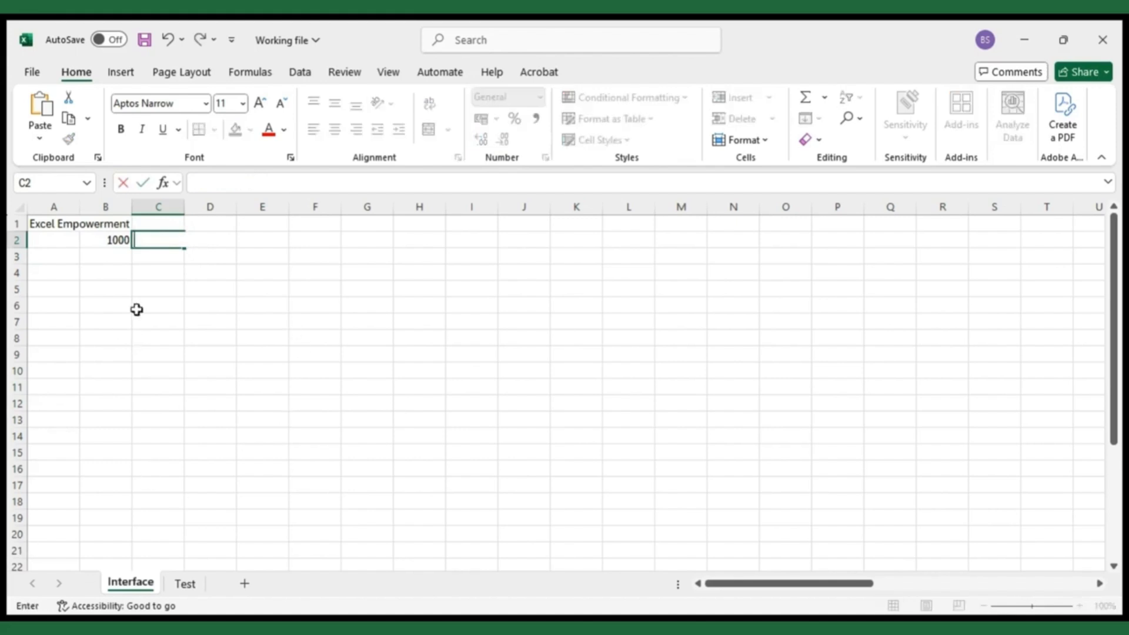
{"action": "left_click", "coordinate": [210, 320]}
{"action": "left_click", "coordinate": [154, 243]}
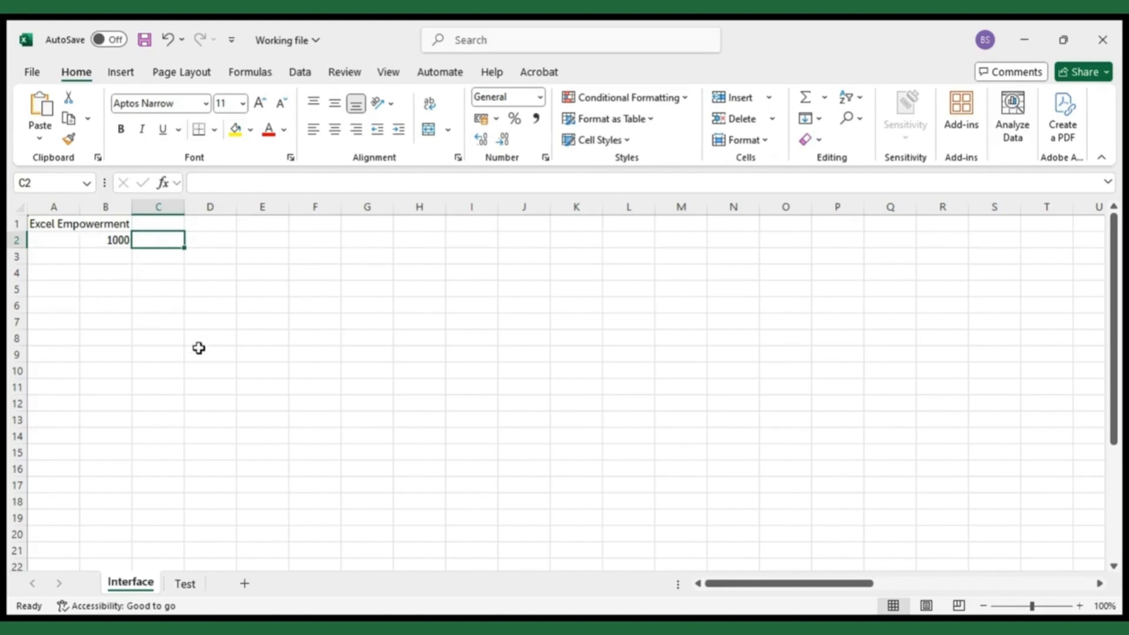
{"action": "type", "text": "4000"}
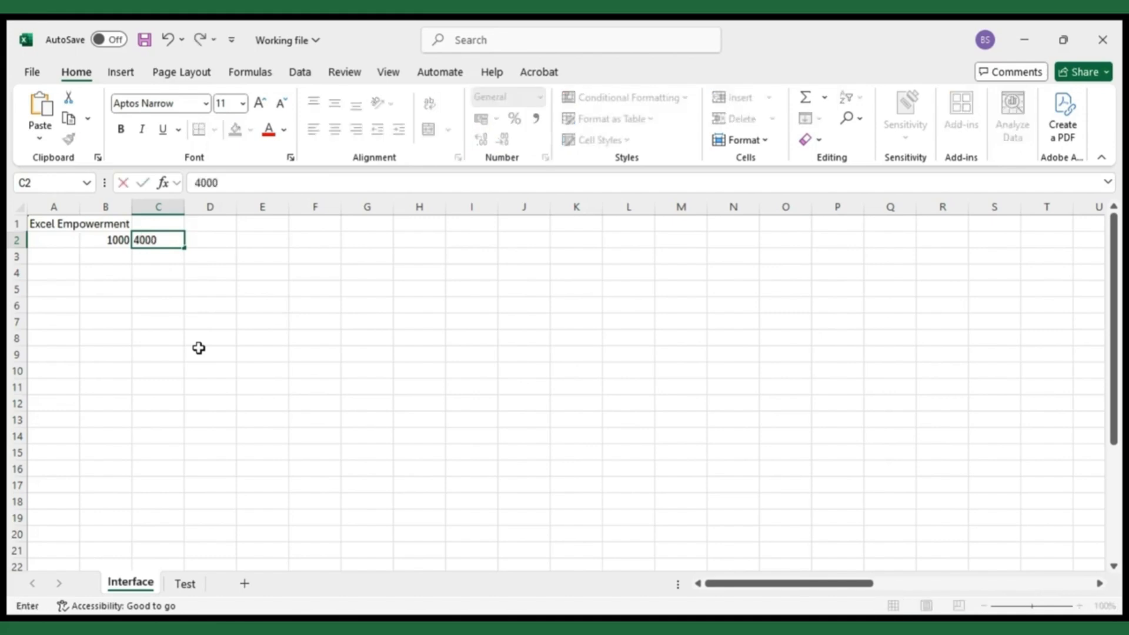
{"action": "key", "text": "Return"}
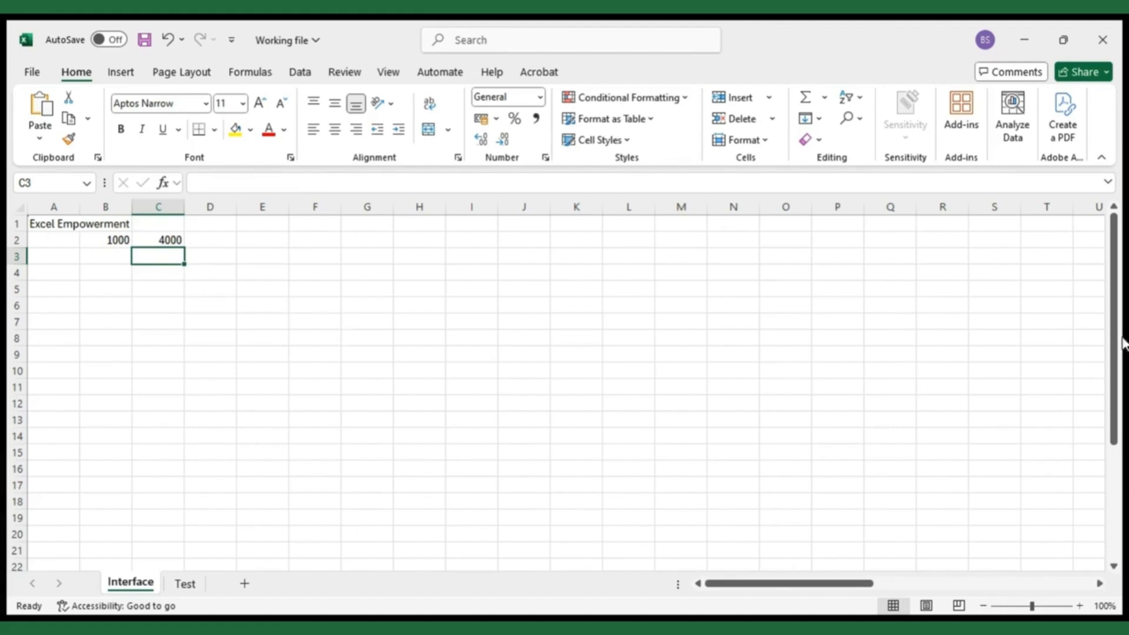
Enter the date 31 Dec 2025 in cell B1
{"action": "left_click", "coordinate": [96, 256]}
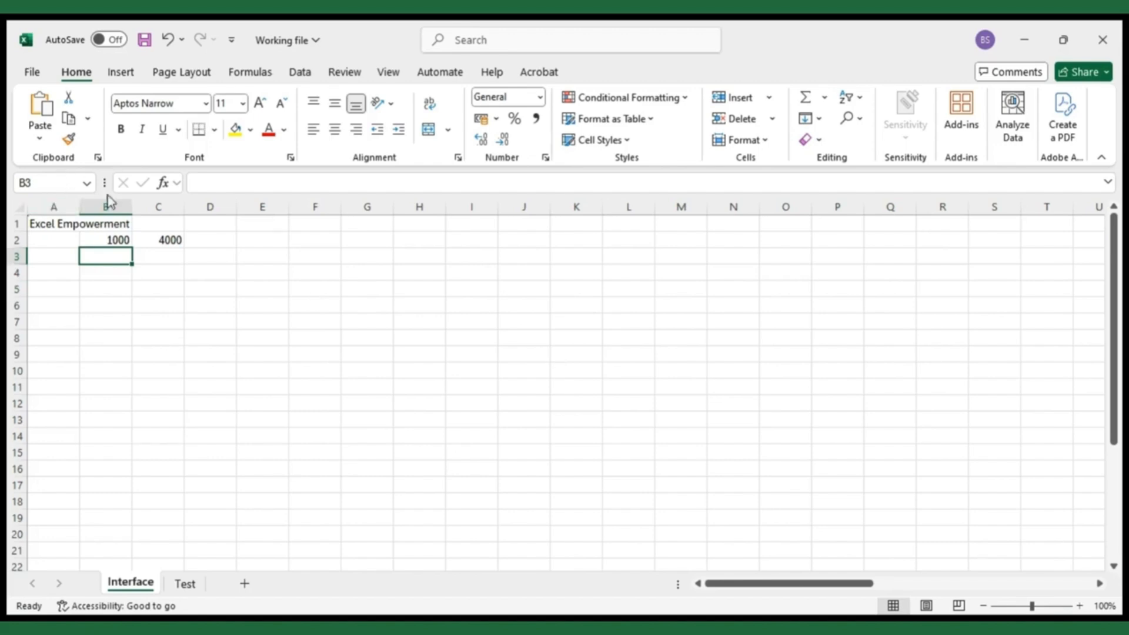
{"action": "left_click", "coordinate": [104, 225]}
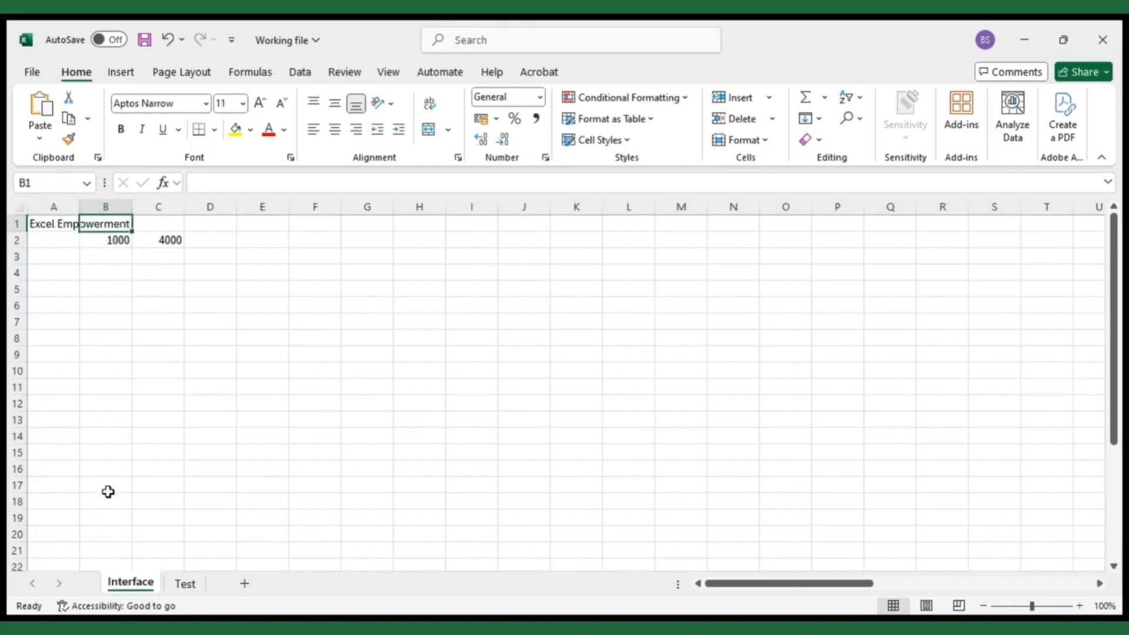
{"action": "type", "text": "31 Dec"}
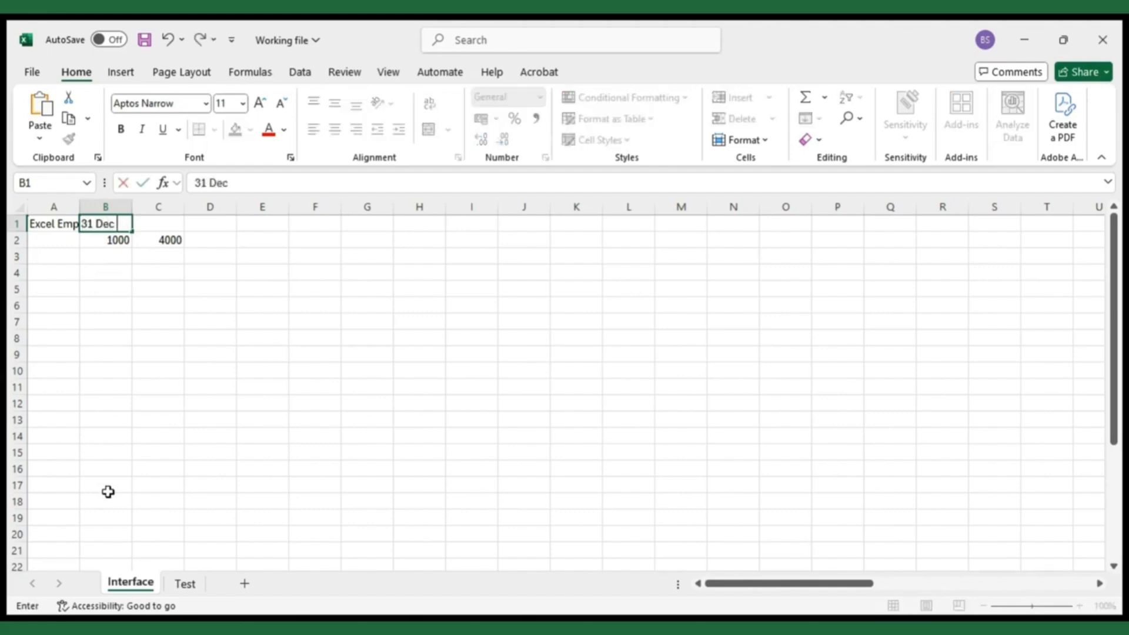
{"action": "type", "text": " 2025"}
{"action": "key", "text": "Return"}
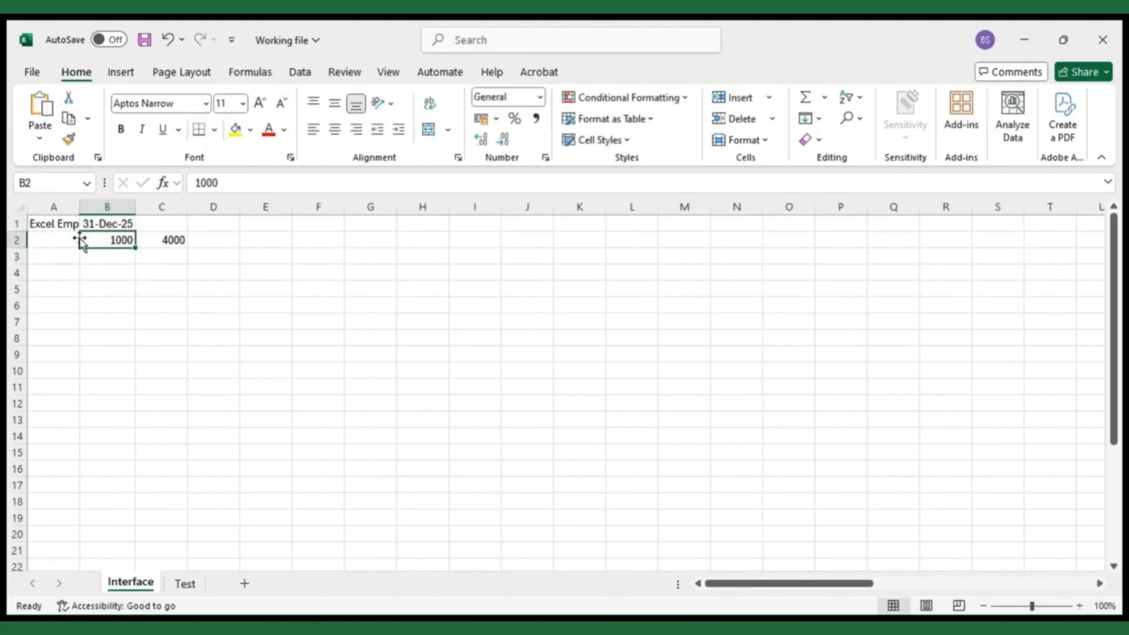
Inspect the stored contents and number formats of cells B2, B1 and C2
{"action": "left_click", "coordinate": [219, 246]}
{"action": "left_click", "coordinate": [119, 241]}
{"action": "left_click", "coordinate": [112, 225]}
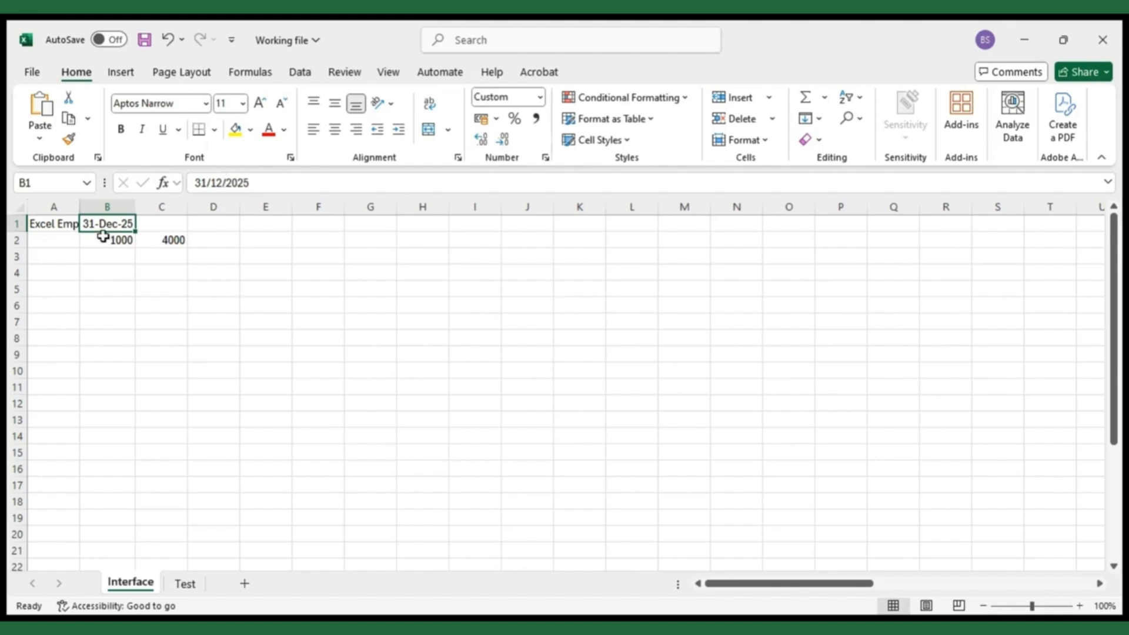
{"action": "left_click", "coordinate": [94, 337]}
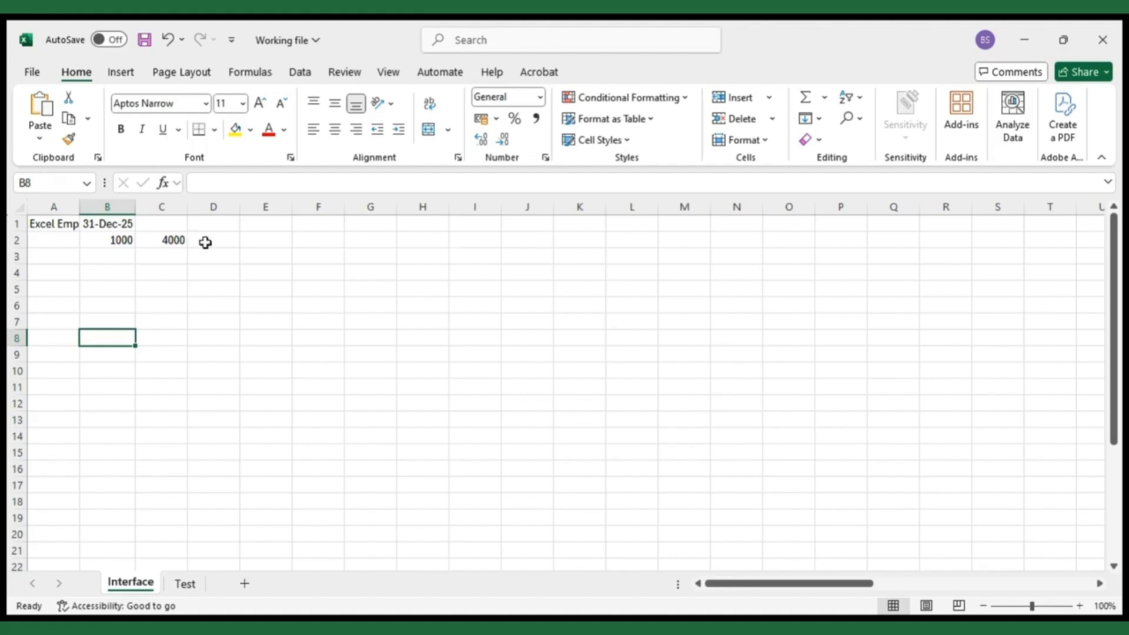
{"action": "left_click", "coordinate": [175, 242]}
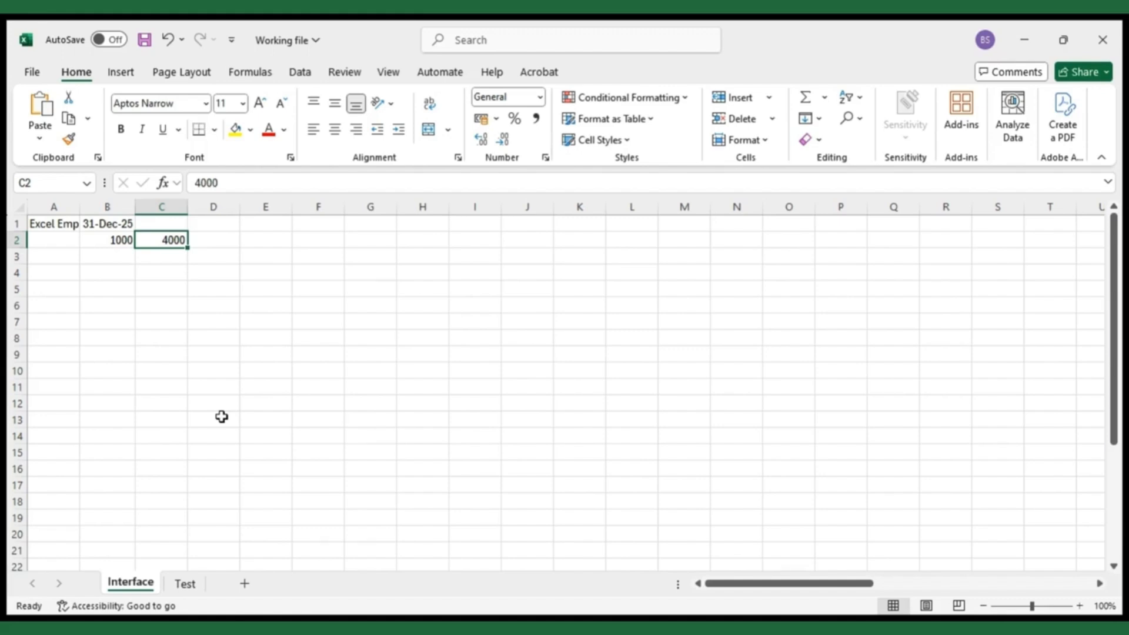
Delete the contents of cell C2 and undo the deletion
{"action": "key", "text": "Delete"}
{"action": "left_click", "coordinate": [301, 408]}
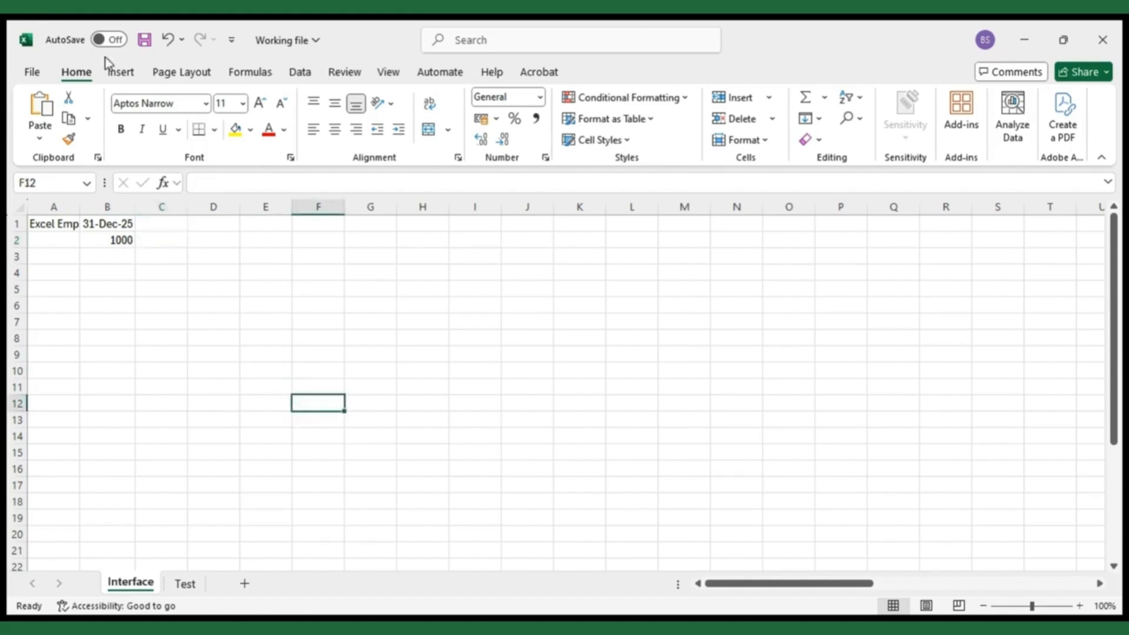
{"action": "left_click", "coordinate": [166, 41]}
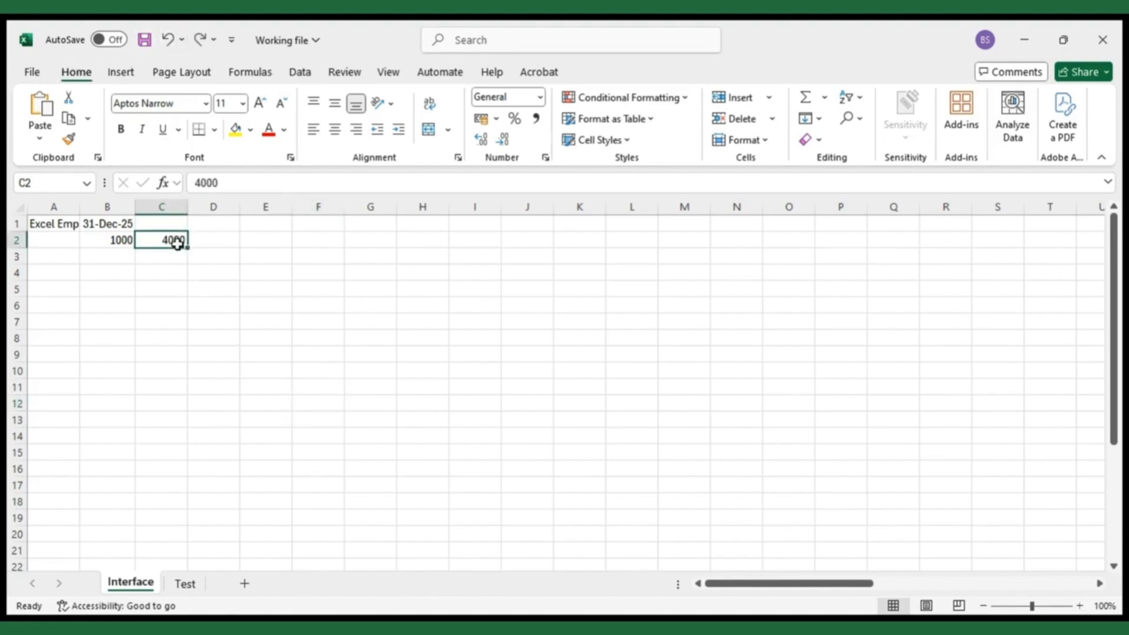
Try editing the number in cell C2 so that it has a line break, and undo the edit
{"action": "left_click", "coordinate": [252, 187]}
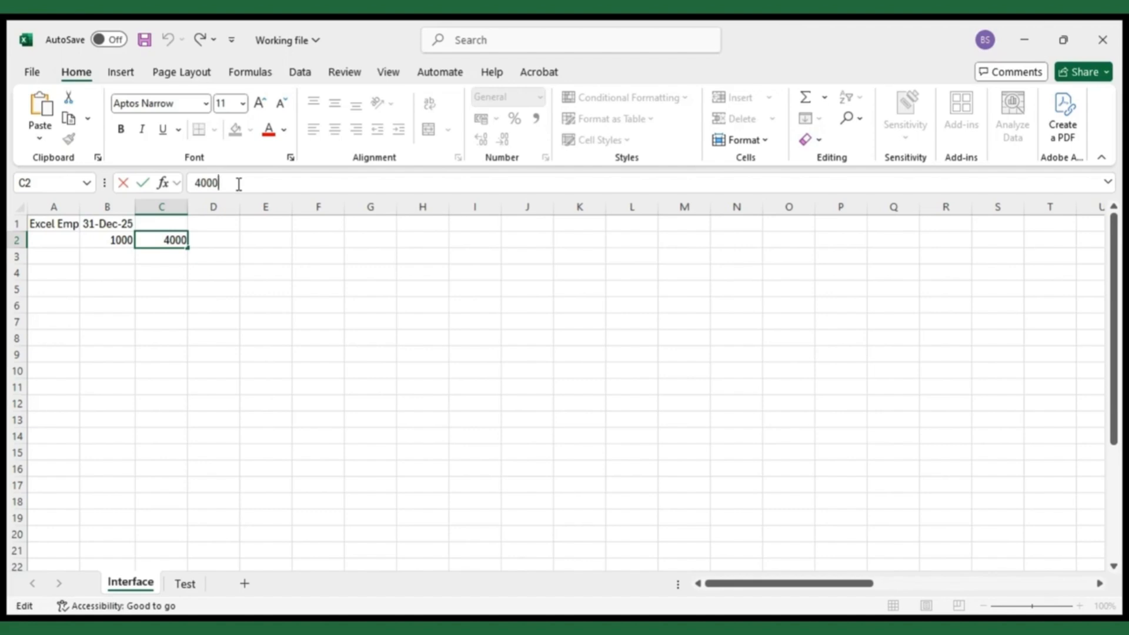
{"action": "key", "text": "BackSpace"}
{"action": "key", "text": "BackSpace"}
{"action": "key", "text": "BackSpace"}
{"action": "key", "text": "BackSpace"}
{"action": "left_click", "coordinate": [125, 361]}
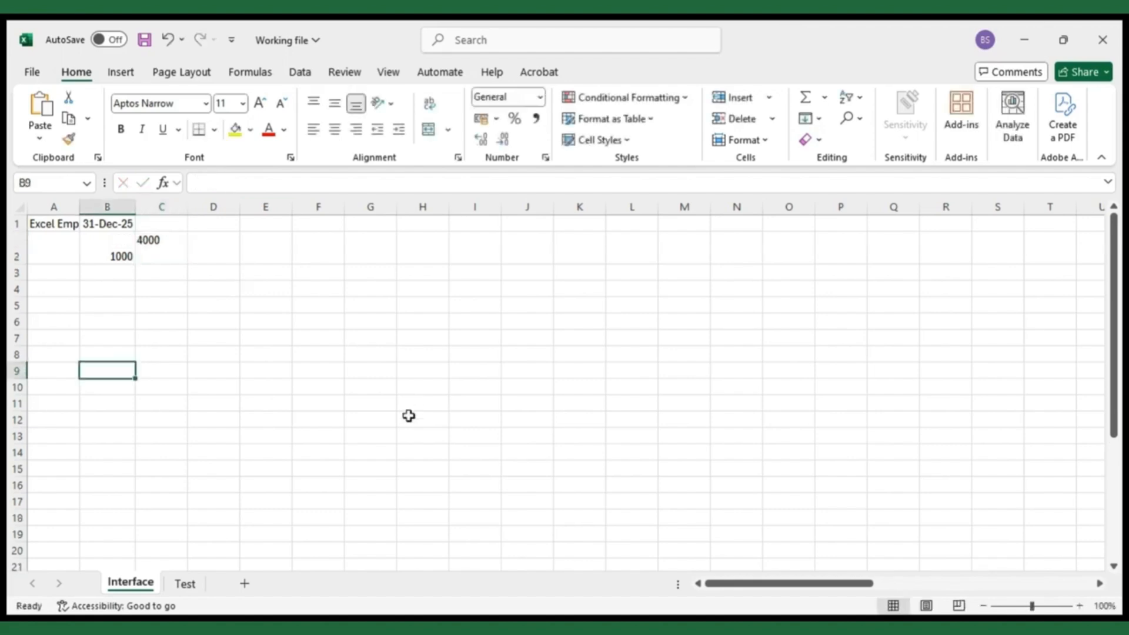
{"action": "left_click", "coordinate": [149, 245]}
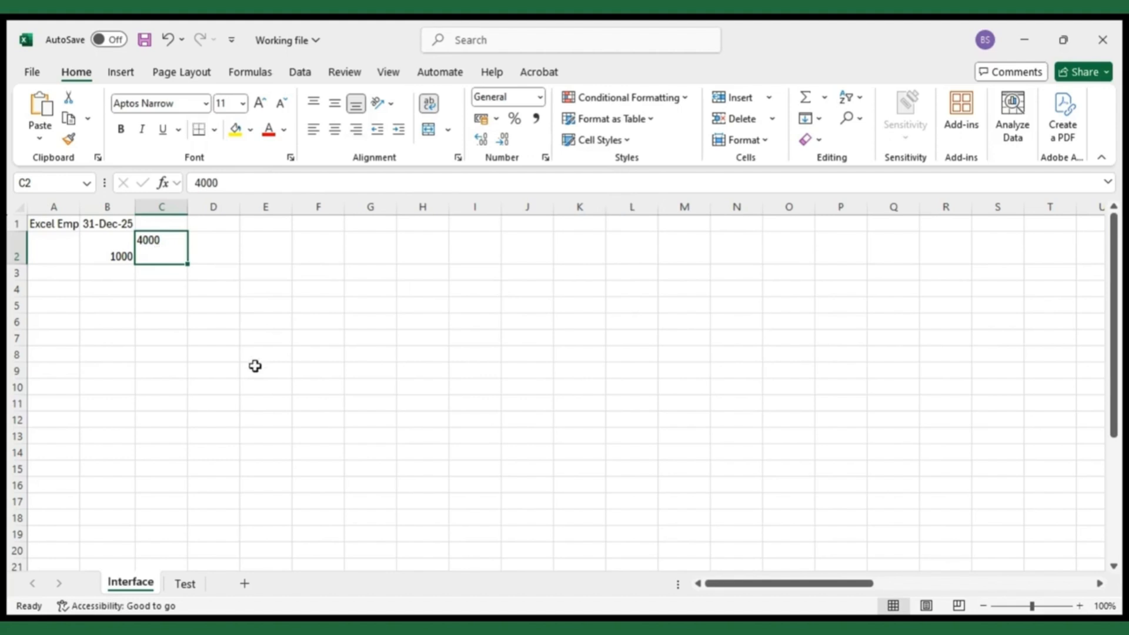
{"action": "left_click", "coordinate": [165, 44]}
{"action": "left_click", "coordinate": [158, 390]}
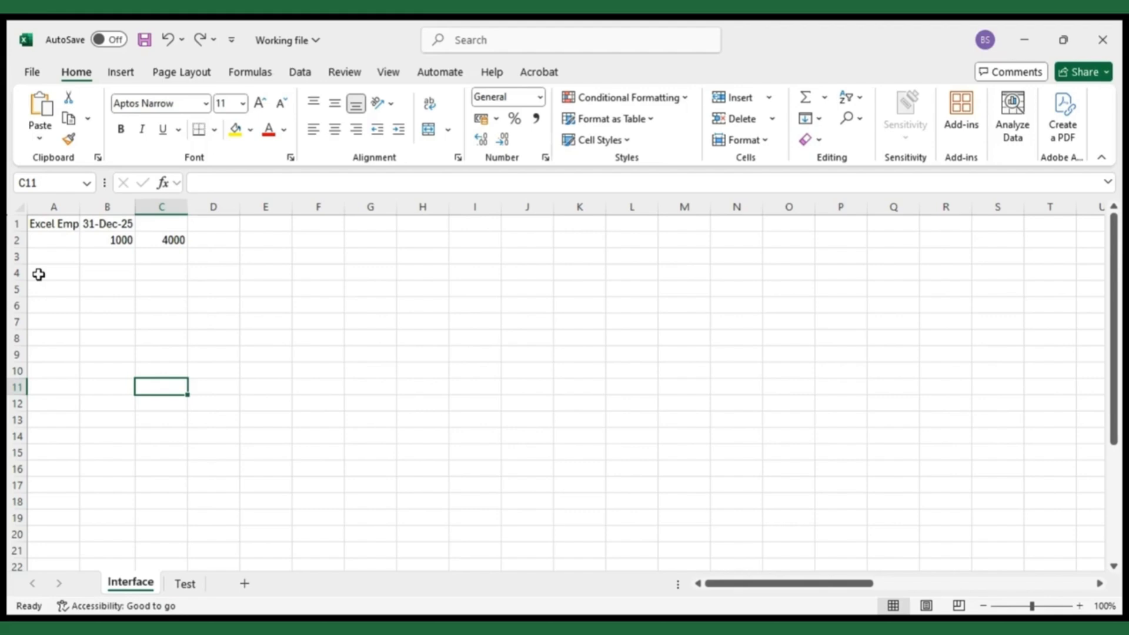
Make the title "Excel Empowerment" in cell A1 bold, italic and underlined, with font size 14
{"action": "left_click", "coordinate": [53, 224]}
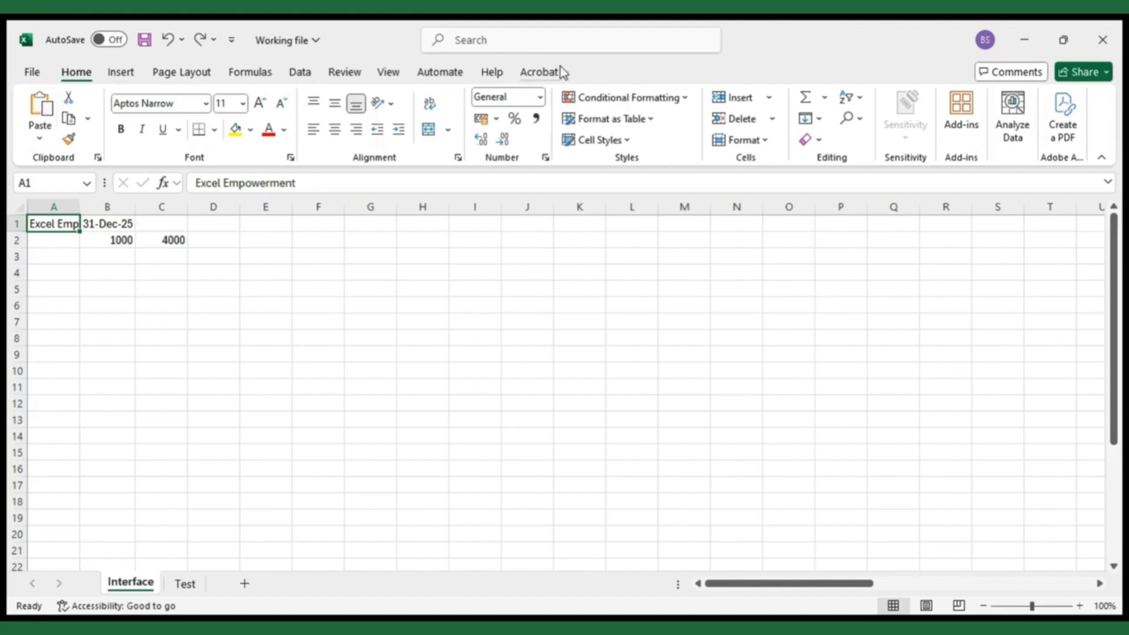
{"action": "left_click", "coordinate": [121, 130]}
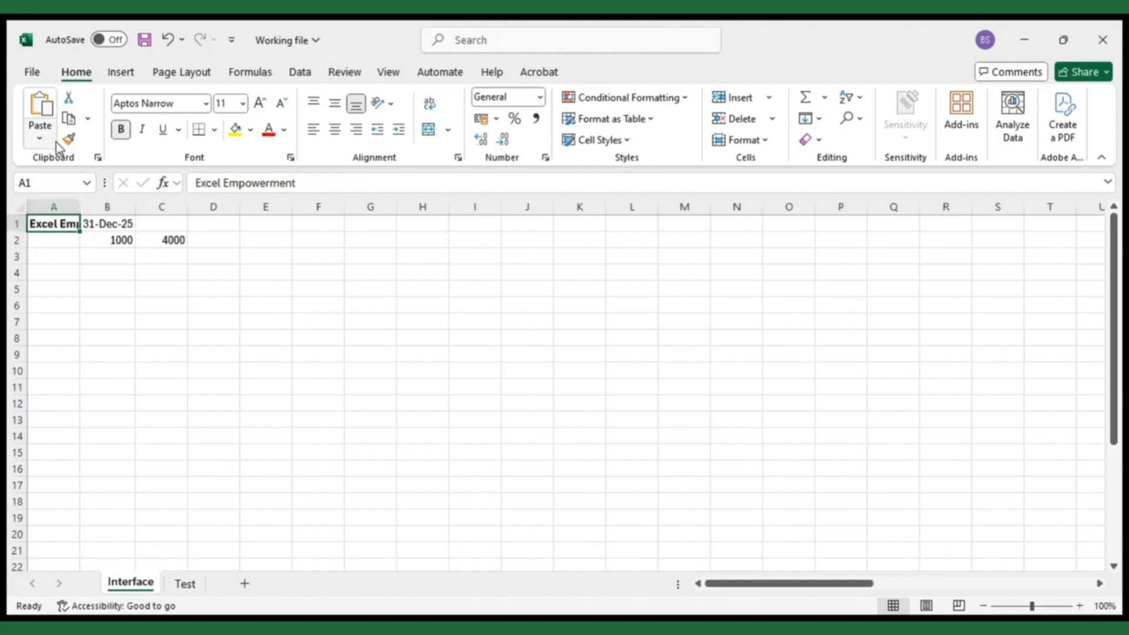
{"action": "left_click", "coordinate": [142, 130]}
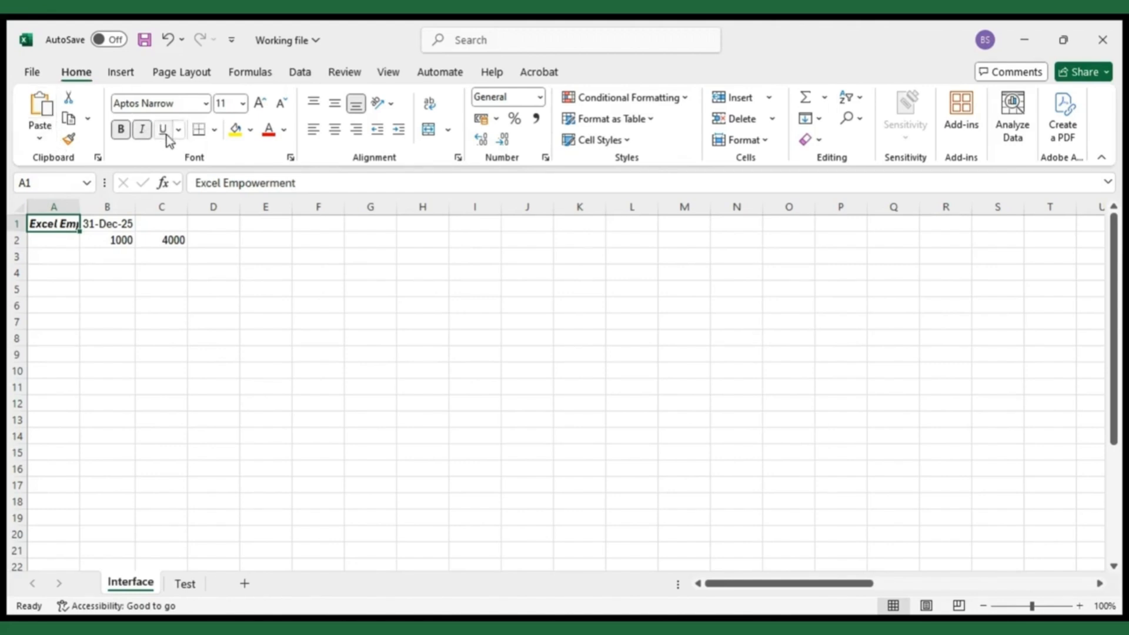
{"action": "left_click", "coordinate": [166, 134]}
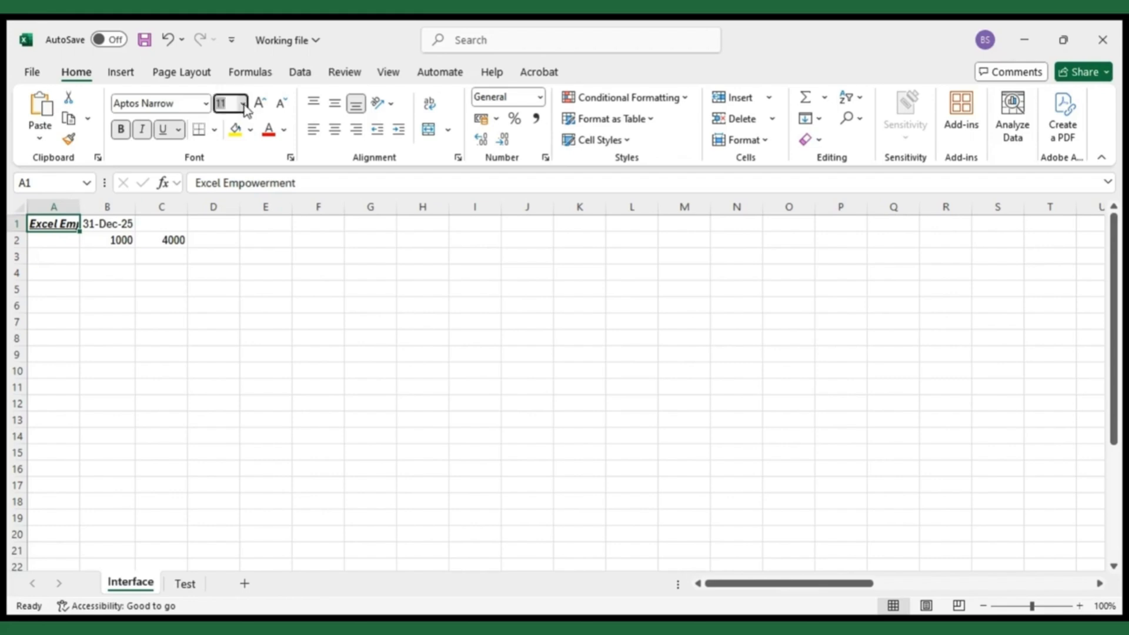
{"action": "left_click", "coordinate": [234, 223]}
{"action": "left_click", "coordinate": [141, 328]}
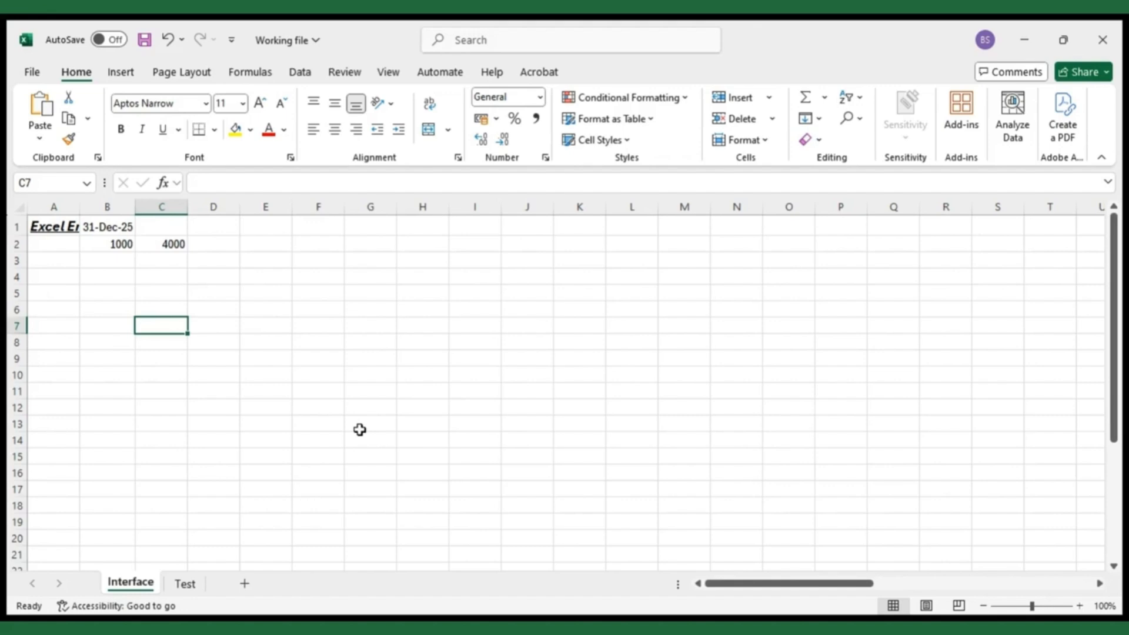
Fill the empty cell E2 with yellow and undo the fill
{"action": "left_click", "coordinate": [50, 230]}
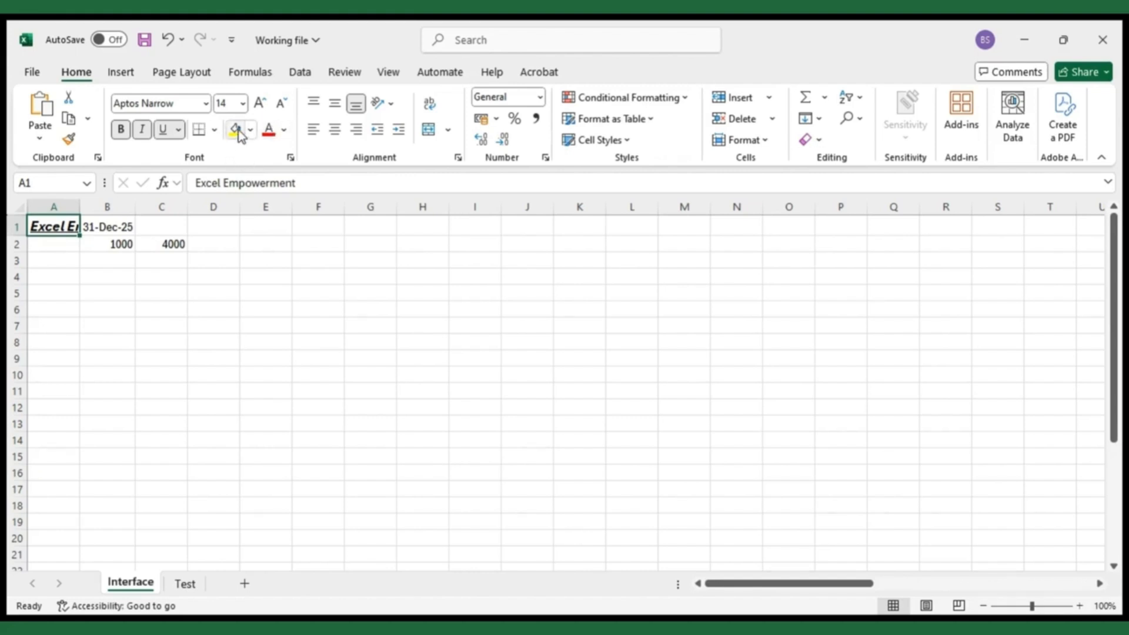
{"action": "left_click", "coordinate": [260, 245]}
{"action": "left_click", "coordinate": [245, 137]}
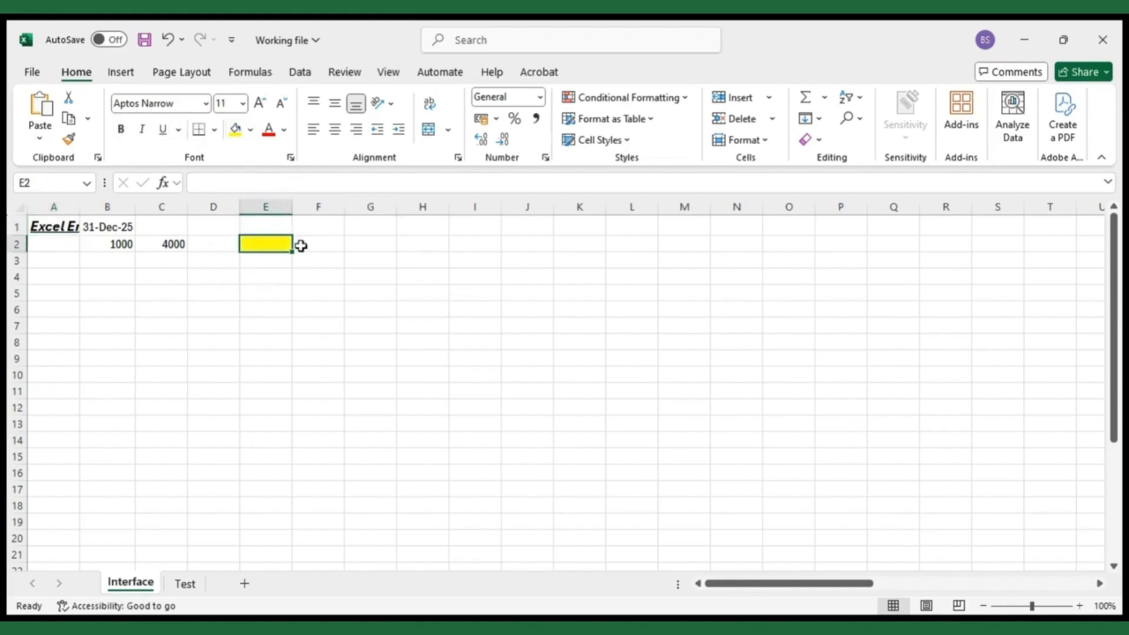
{"action": "left_click", "coordinate": [341, 249]}
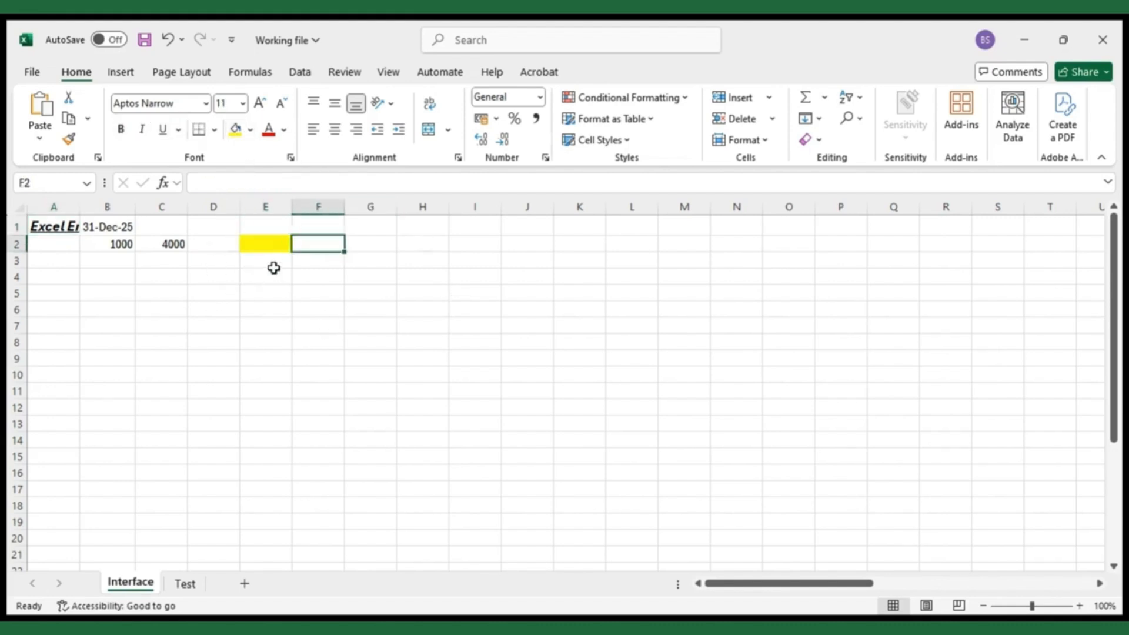
{"action": "left_click", "coordinate": [168, 40]}
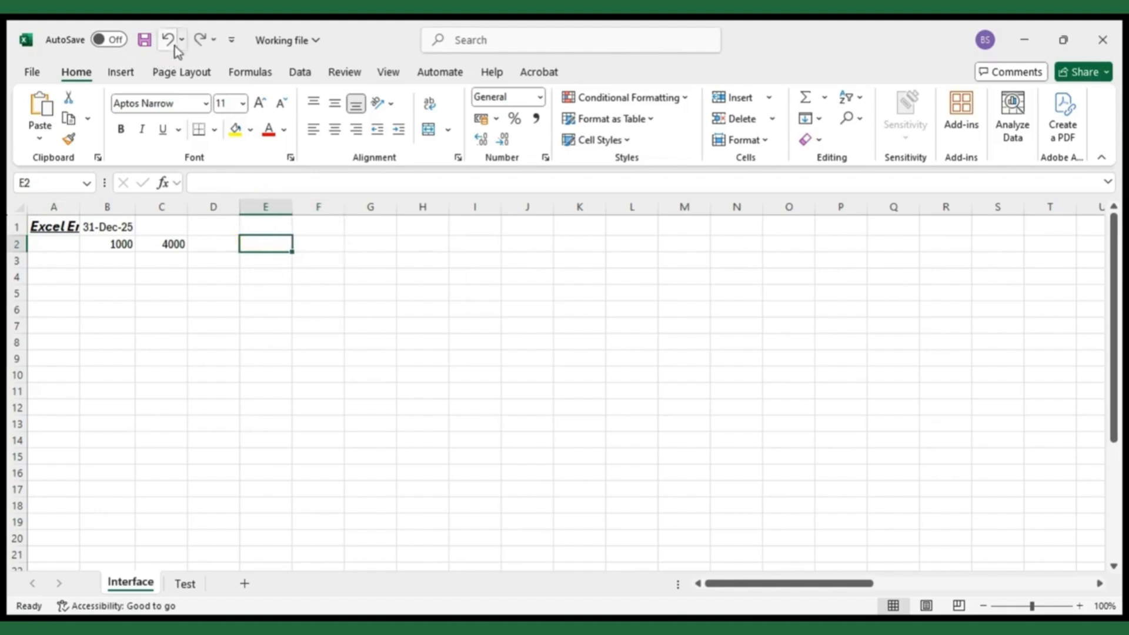
Change the font color of the title in cell A1 to dark green
{"action": "left_click", "coordinate": [56, 226]}
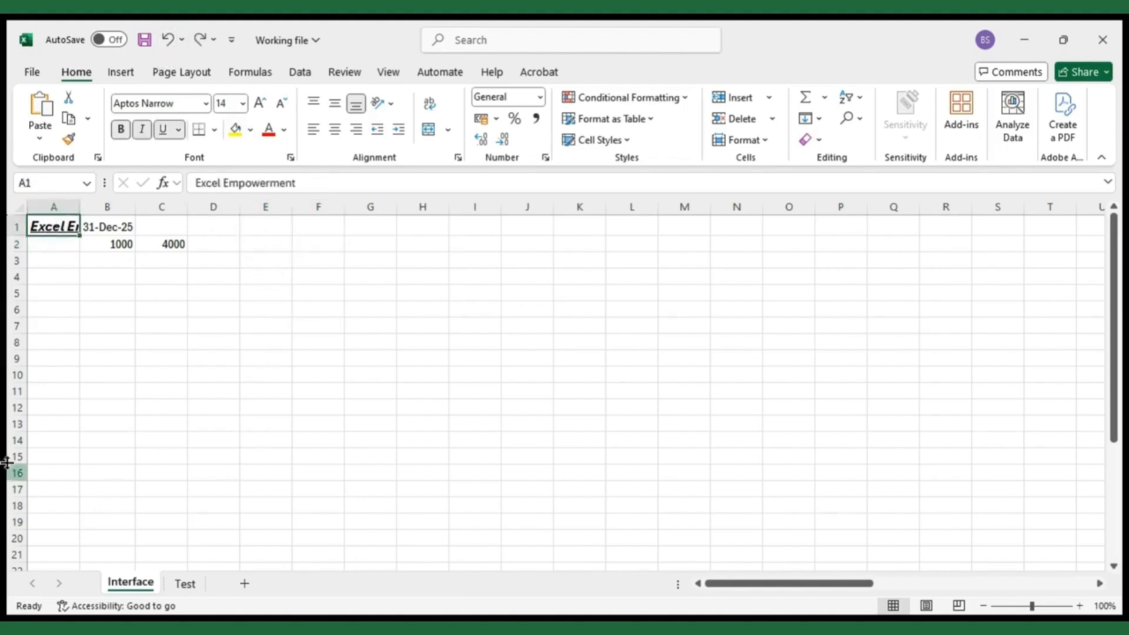
{"action": "left_click", "coordinate": [284, 135]}
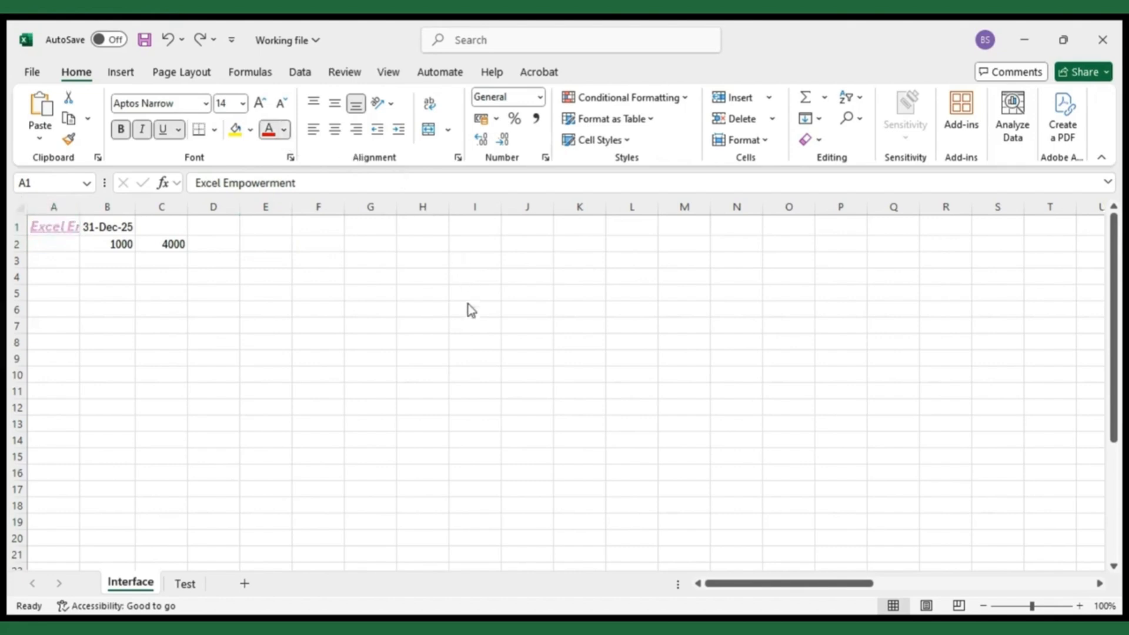
{"action": "left_click", "coordinate": [477, 350]}
{"action": "left_click", "coordinate": [167, 343]}
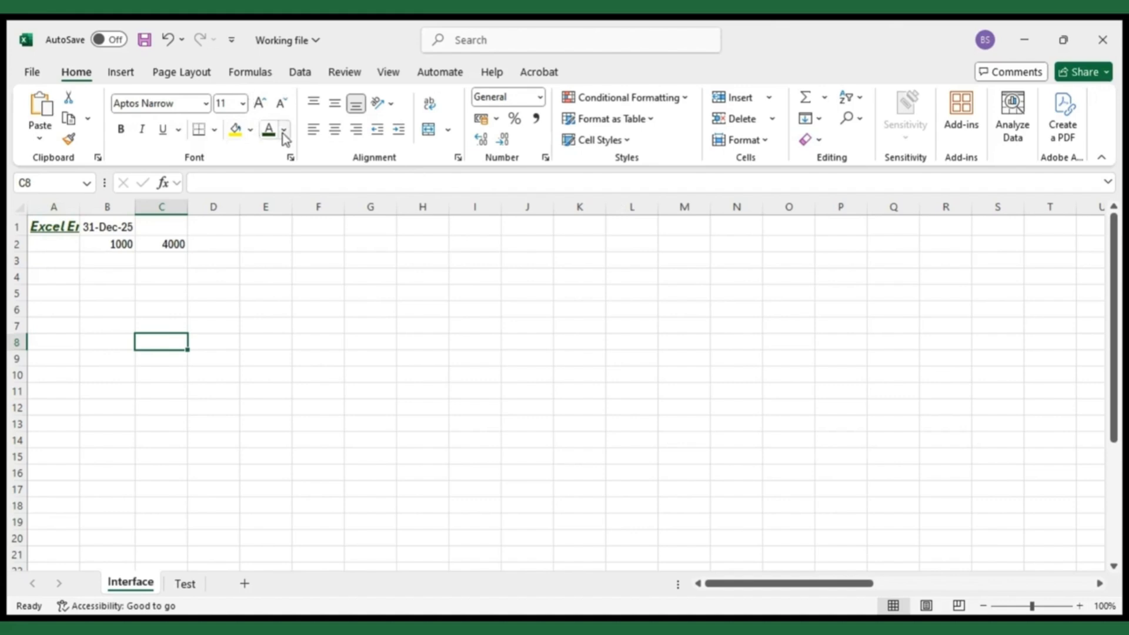
Left-align the number in cell C2 and undo the alignment change
{"action": "left_click", "coordinate": [57, 225]}
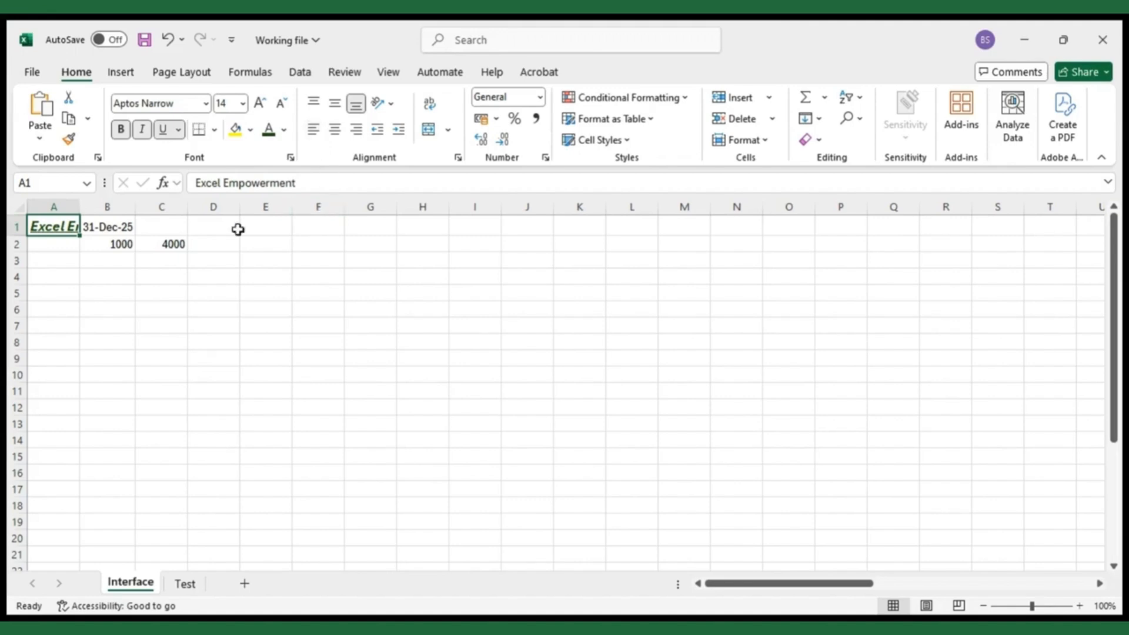
{"action": "left_click", "coordinate": [162, 250]}
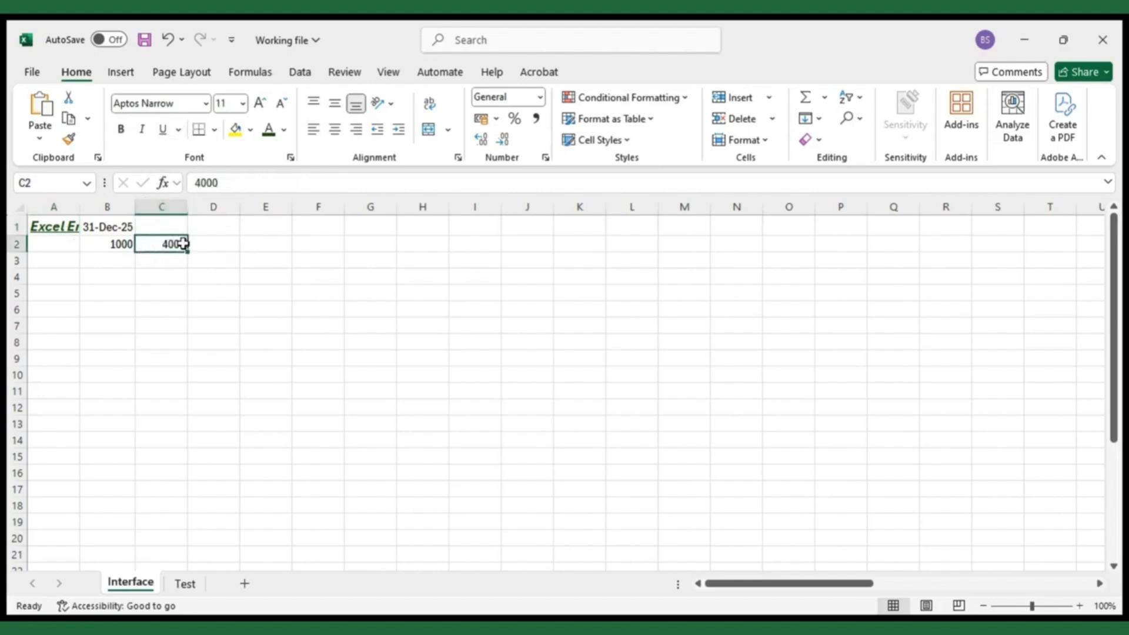
{"action": "left_click", "coordinate": [313, 133]}
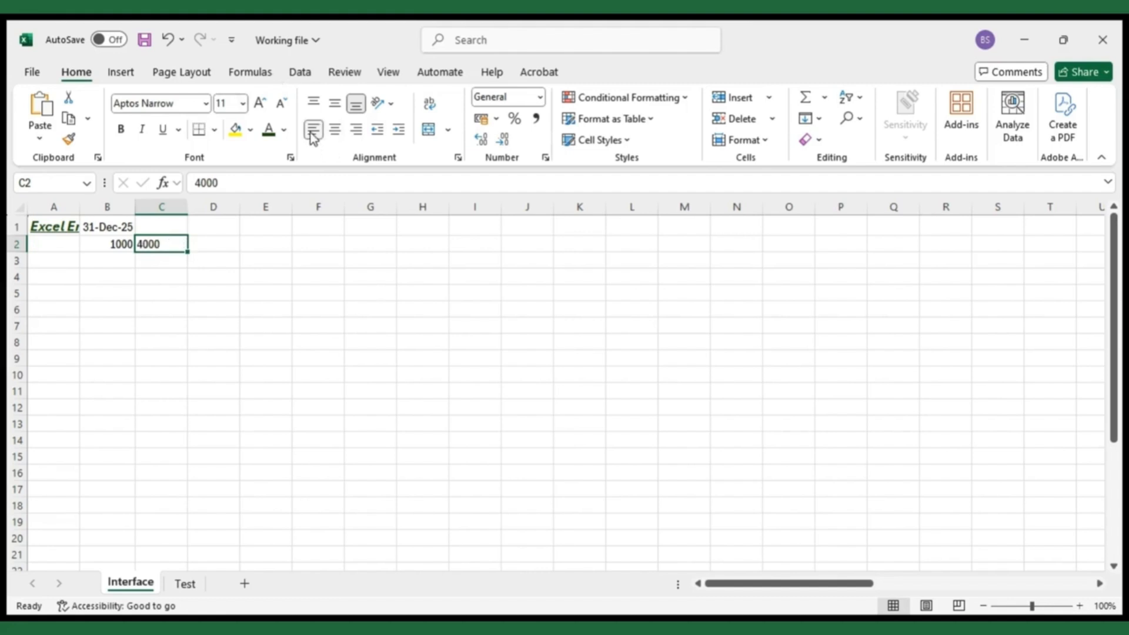
{"action": "left_click", "coordinate": [169, 40]}
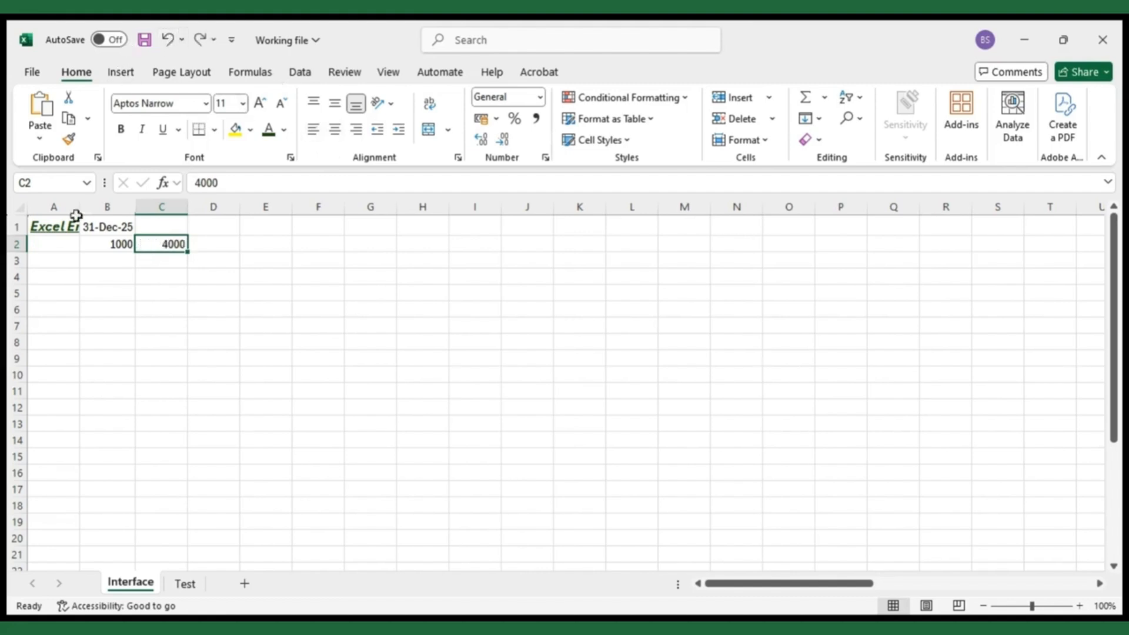
Center the title in cell A1 horizontally
{"action": "left_click", "coordinate": [41, 222]}
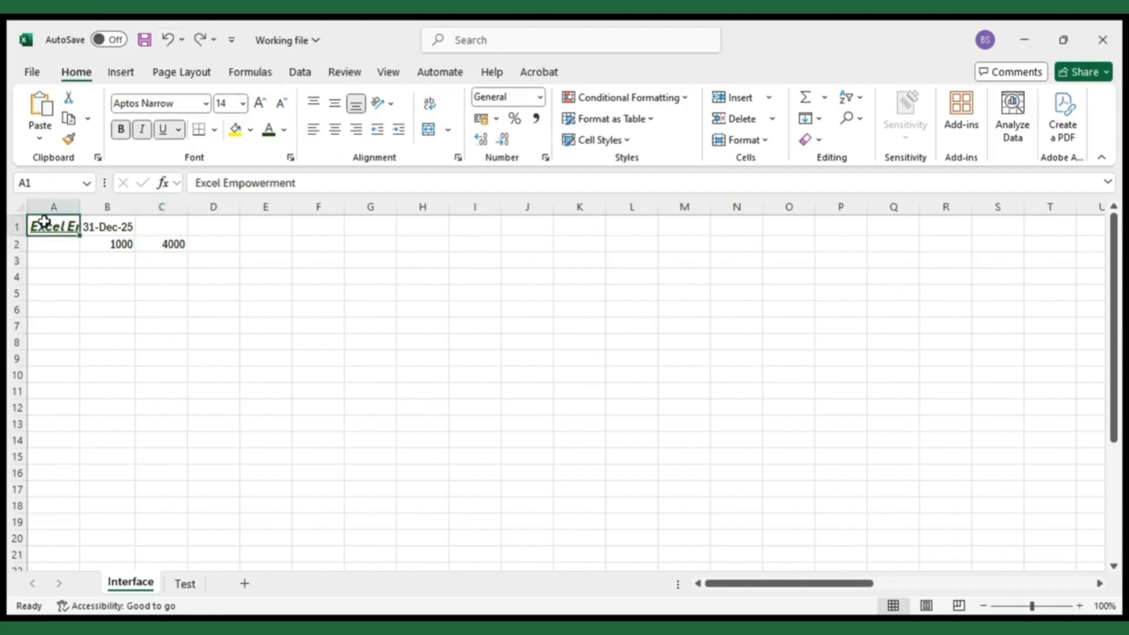
{"action": "left_click", "coordinate": [335, 131]}
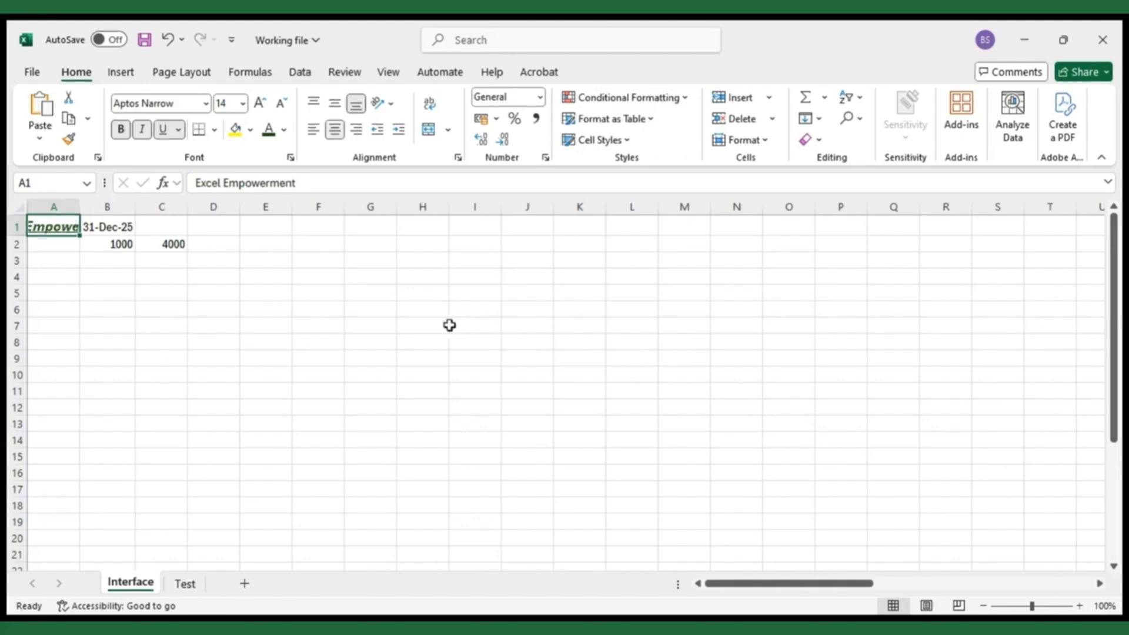
{"action": "left_click", "coordinate": [327, 340]}
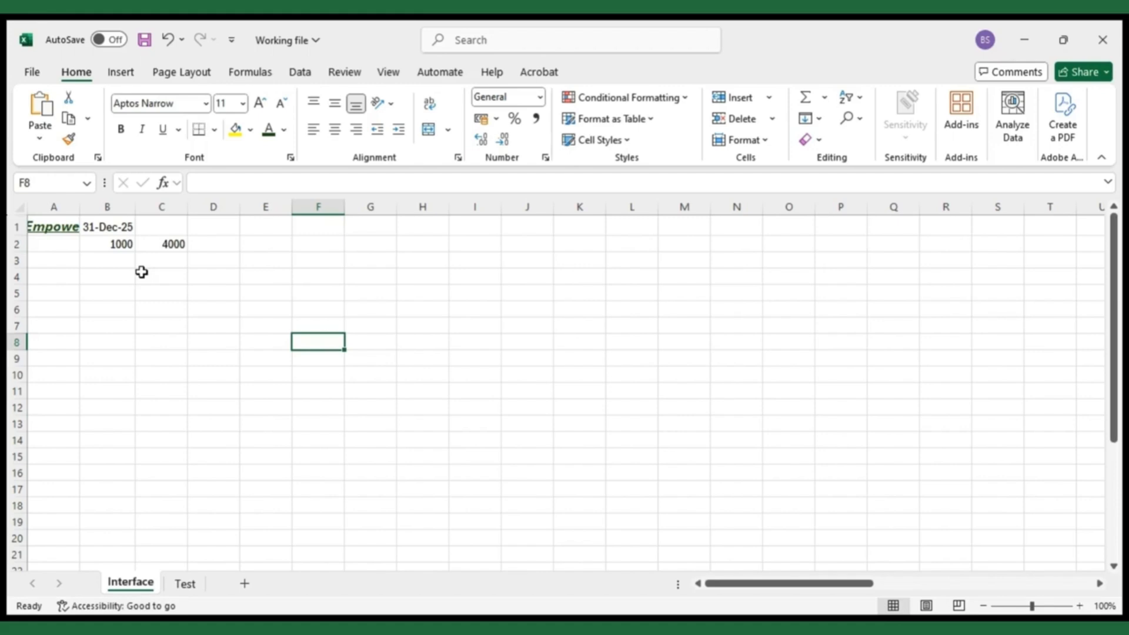
Enter the number 500 in cell E2
{"action": "left_click", "coordinate": [276, 256]}
{"action": "left_click", "coordinate": [274, 243]}
{"action": "type", "text": "500"}
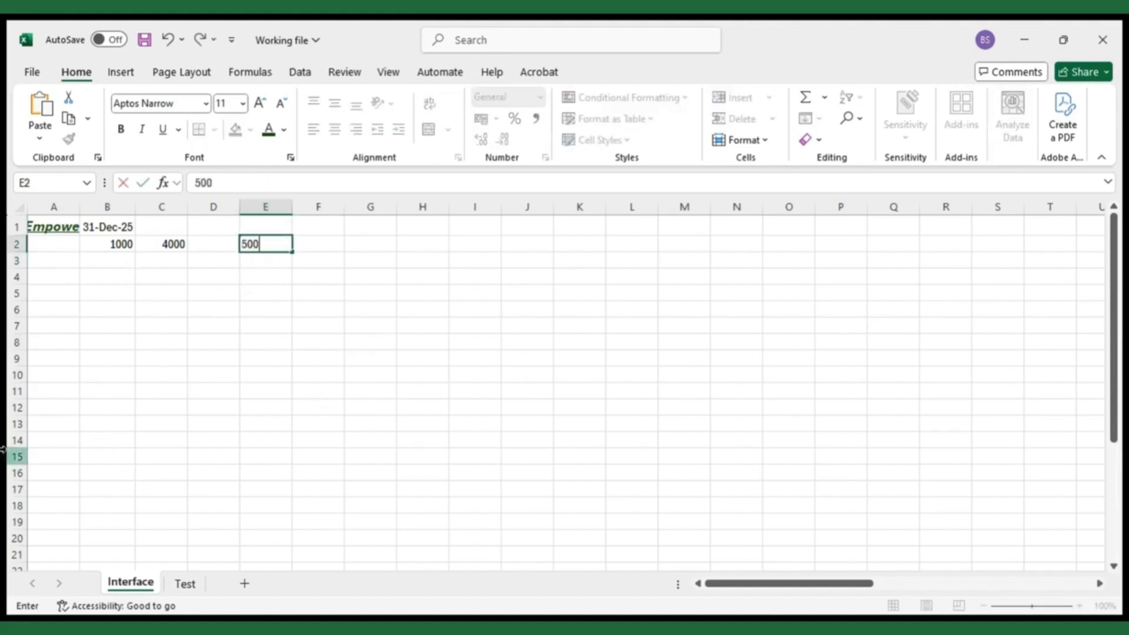
{"action": "key", "text": "Return"}
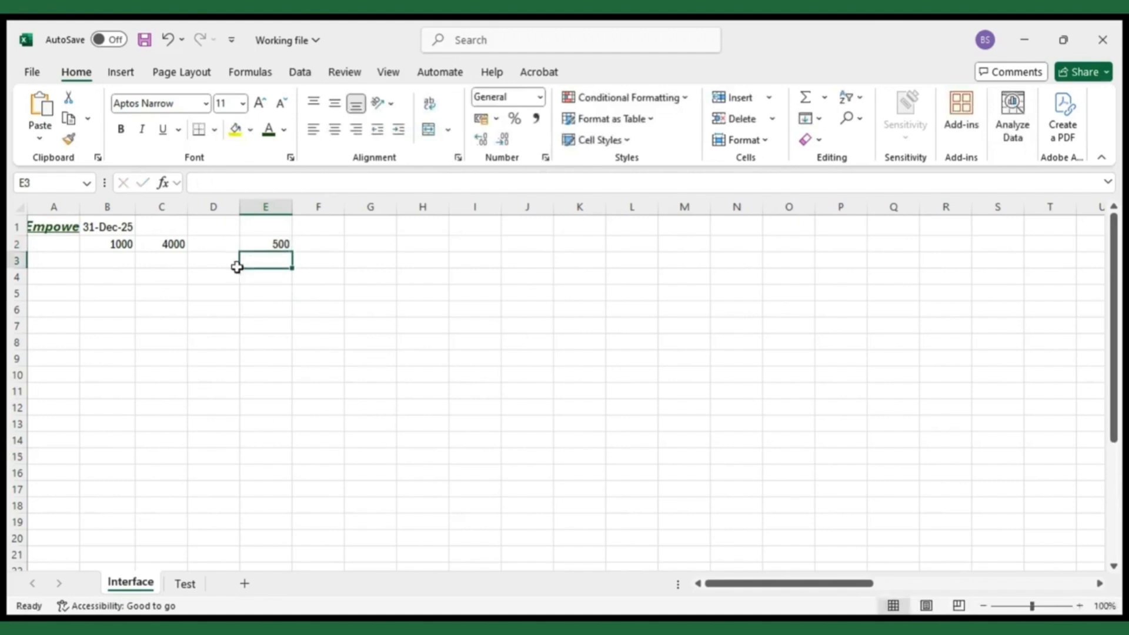
Format the 500 in cell E2 as currency with a dollar sign and two decimal places
{"action": "left_click", "coordinate": [271, 243]}
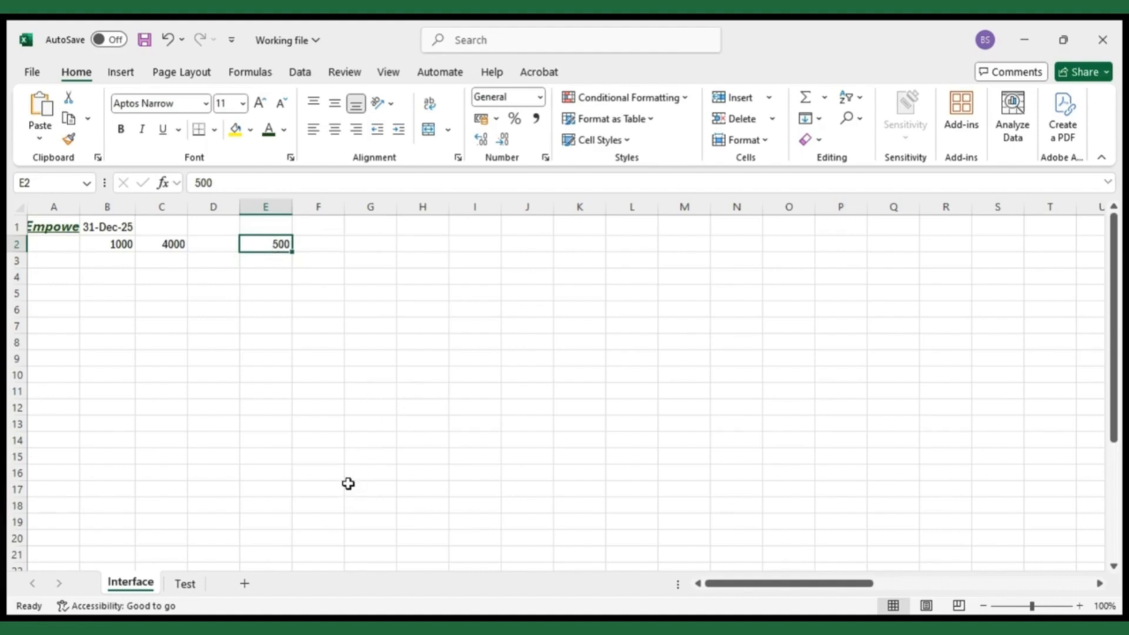
{"action": "key", "text": "ctrl+1"}
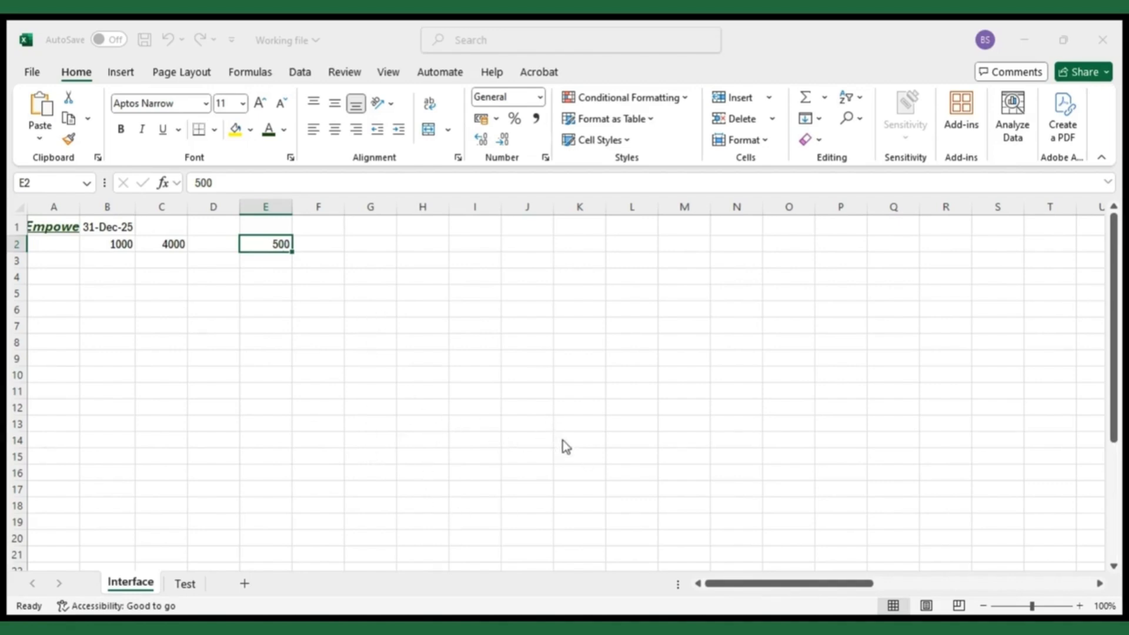
{"action": "key", "text": "ctrl+shift+4"}
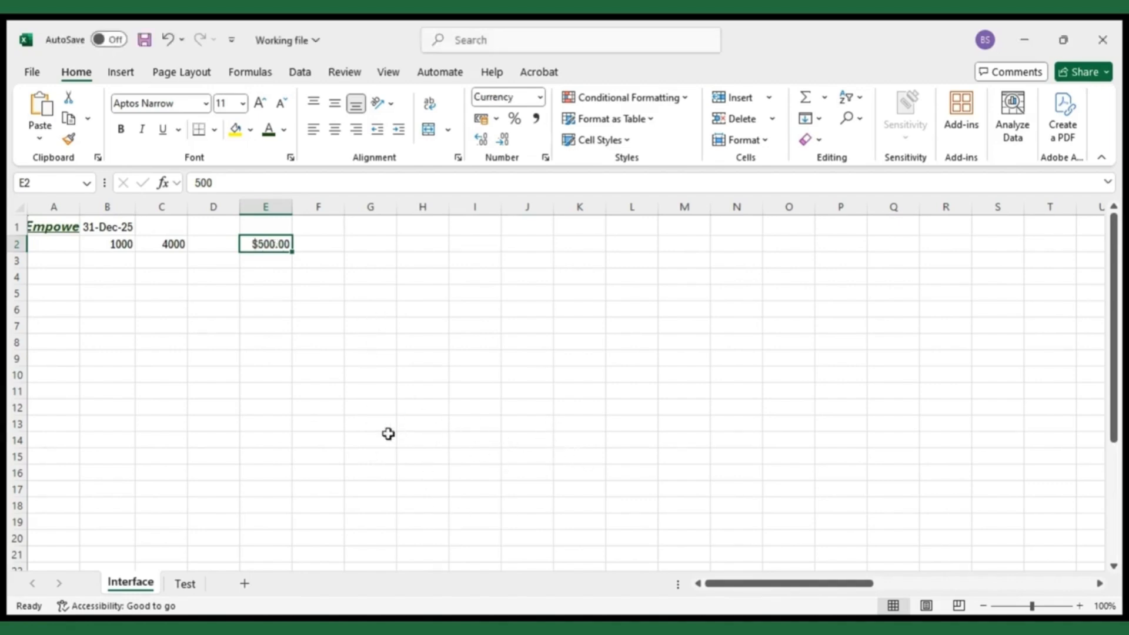
{"action": "left_click", "coordinate": [260, 273]}
{"action": "left_click", "coordinate": [259, 244]}
{"action": "left_click", "coordinate": [178, 278]}
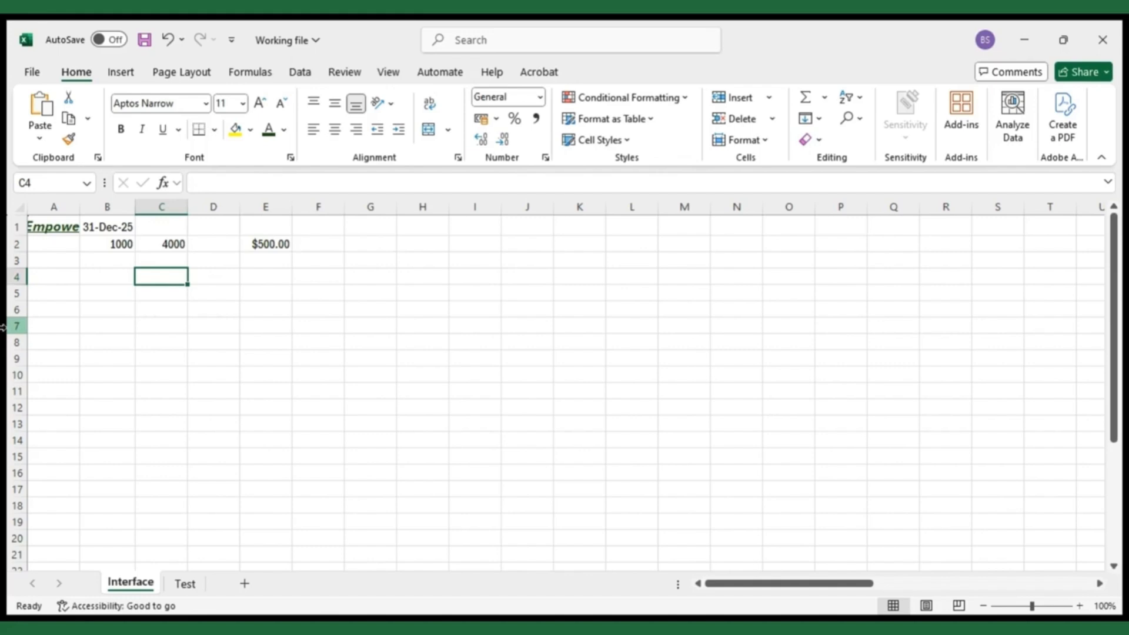
Enter a formula in cell E4 that calculates 50% of the value in B2, =B2*50%
{"action": "left_click", "coordinate": [278, 263]}
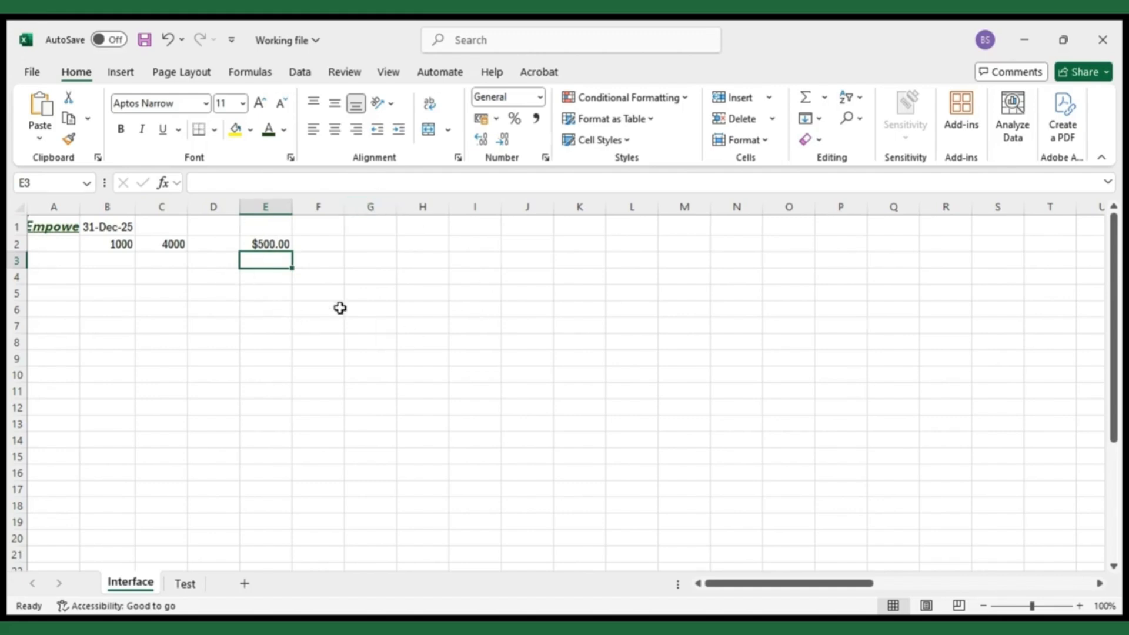
{"action": "left_click", "coordinate": [118, 244]}
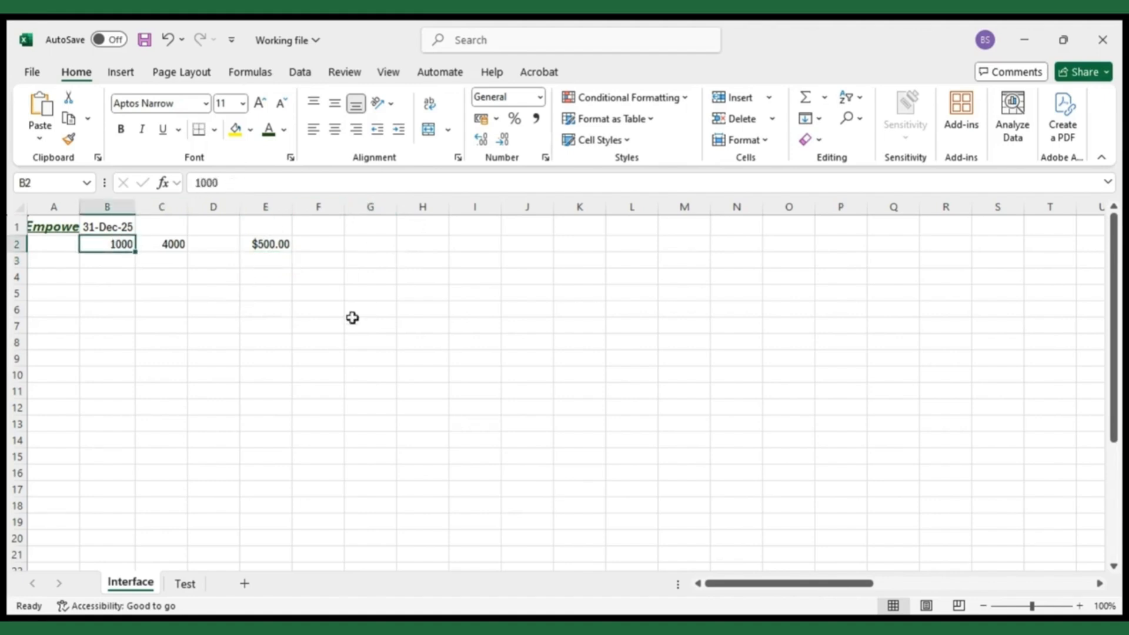
{"action": "left_click", "coordinate": [263, 277]}
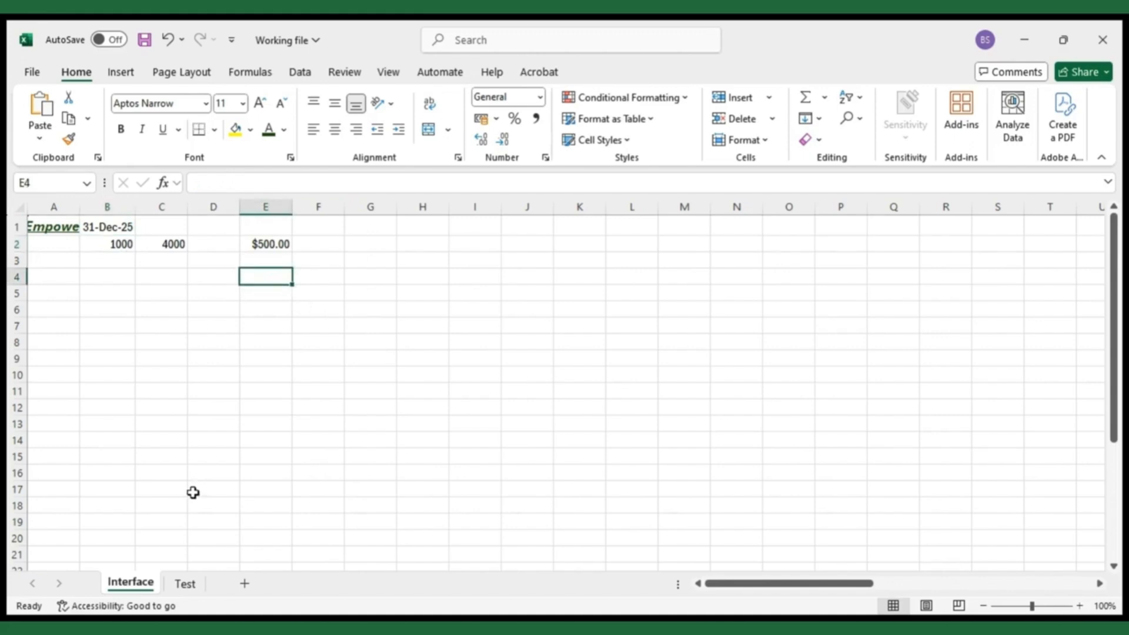
{"action": "type", "text": "="}
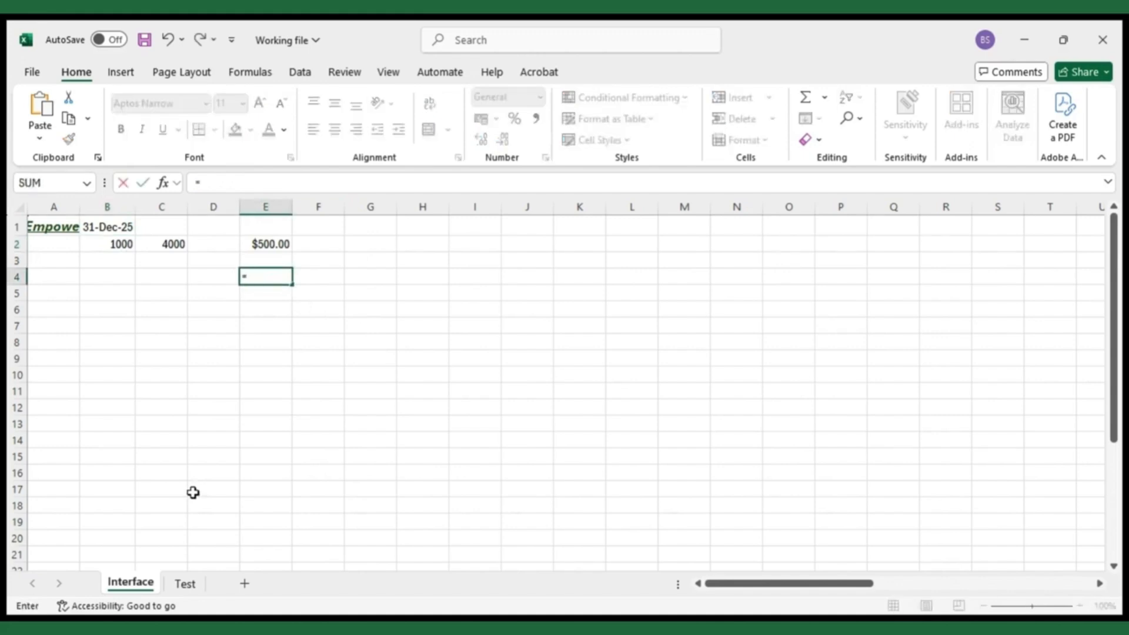
{"action": "left_click", "coordinate": [113, 247]}
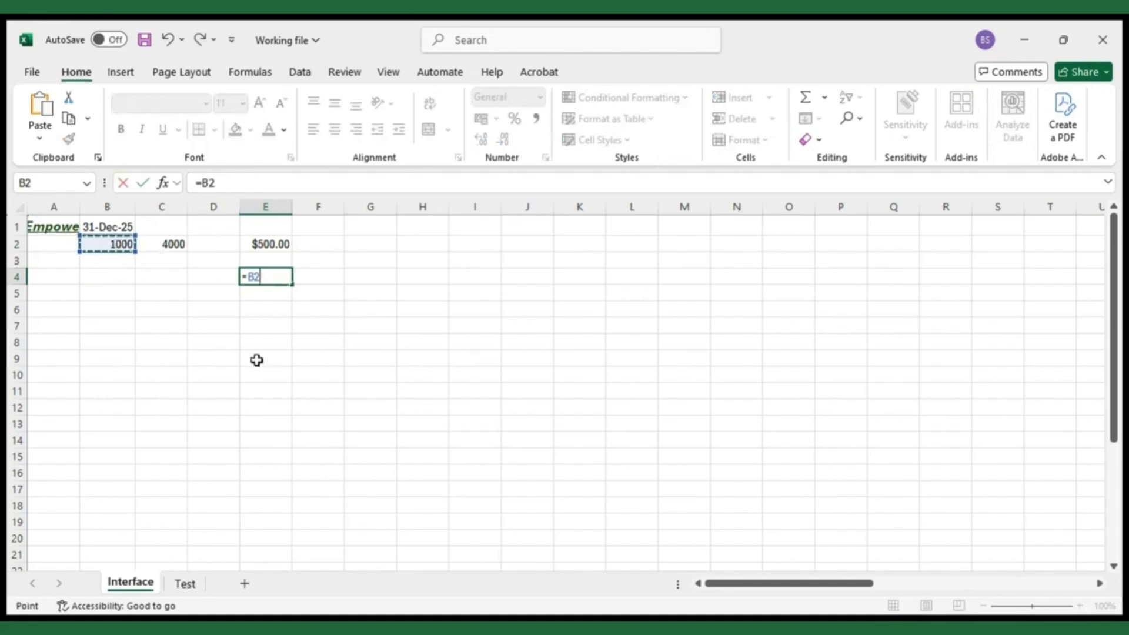
{"action": "type", "text": "*50"}
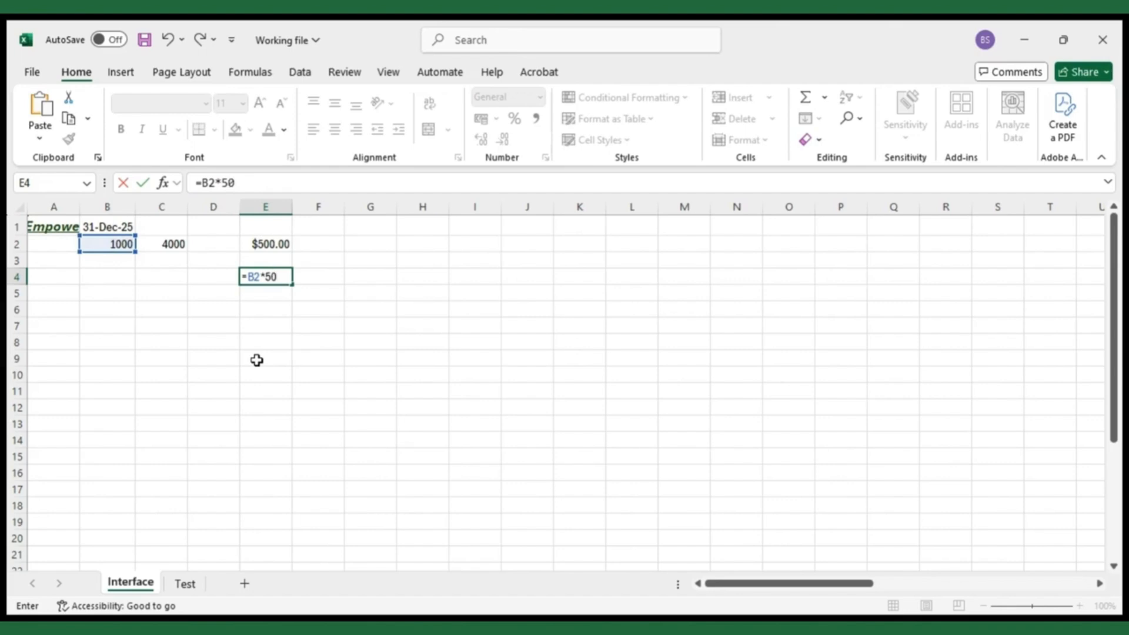
{"action": "type", "text": "%"}
{"action": "key", "text": "Return"}
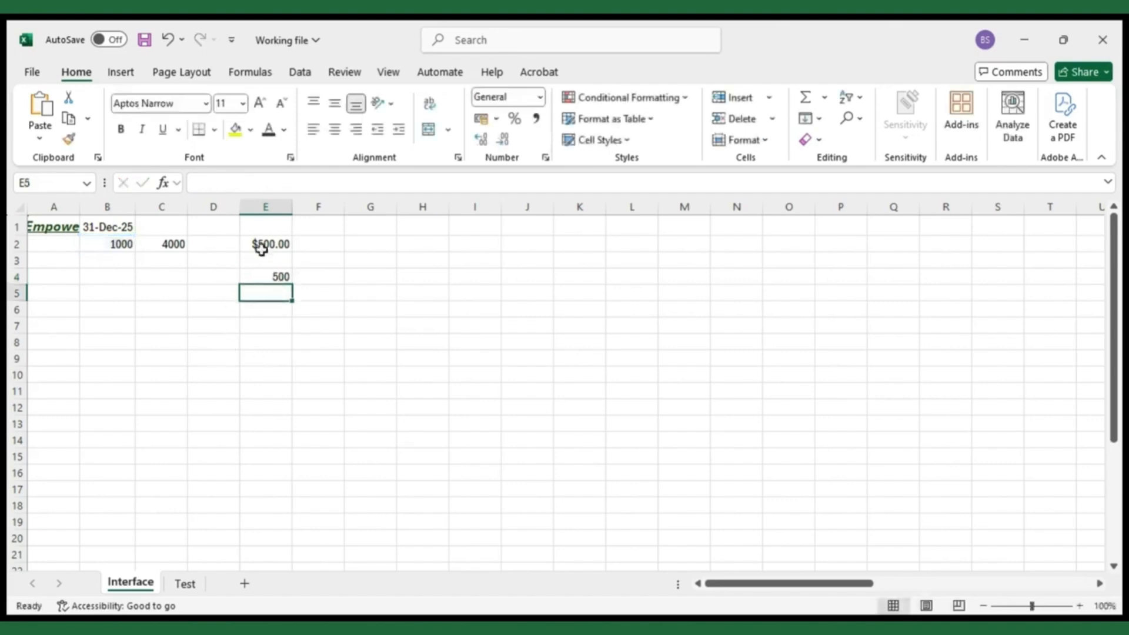
Enter the label "viewers" in cell F4, beside the formula result
{"action": "left_click", "coordinate": [269, 277]}
{"action": "left_click", "coordinate": [323, 277]}
{"action": "type", "text": "viwers"}
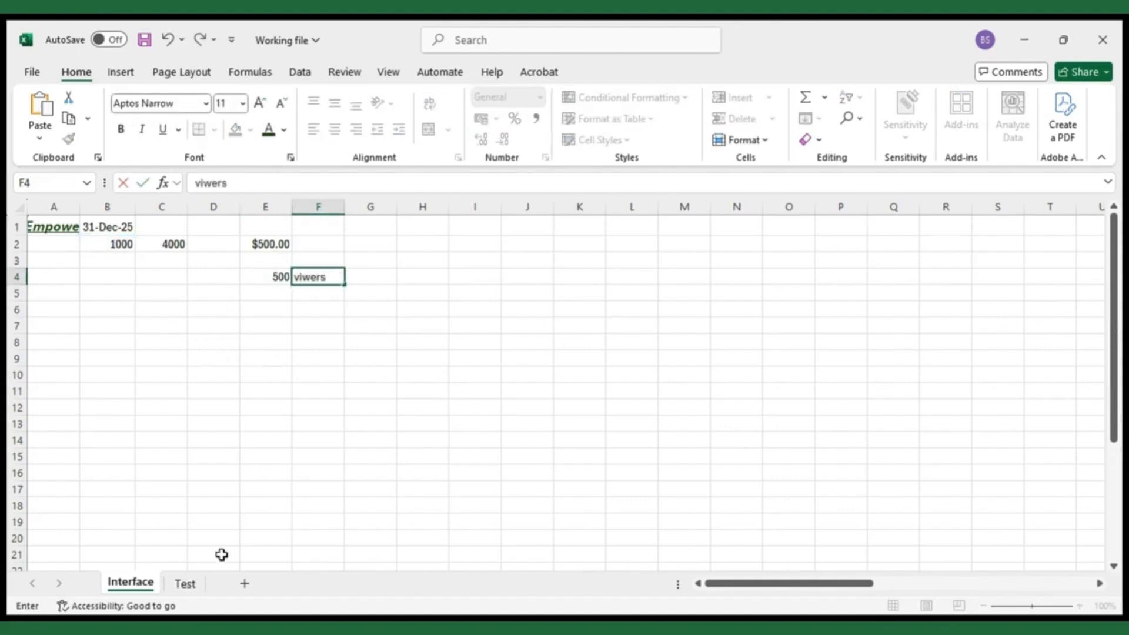
{"action": "key", "text": "BackSpace"}
{"action": "key", "text": "BackSpace"}
{"action": "key", "text": "BackSpace"}
{"action": "key", "text": "BackSpace"}
{"action": "type", "text": "ewers"}
{"action": "key", "text": "Return"}
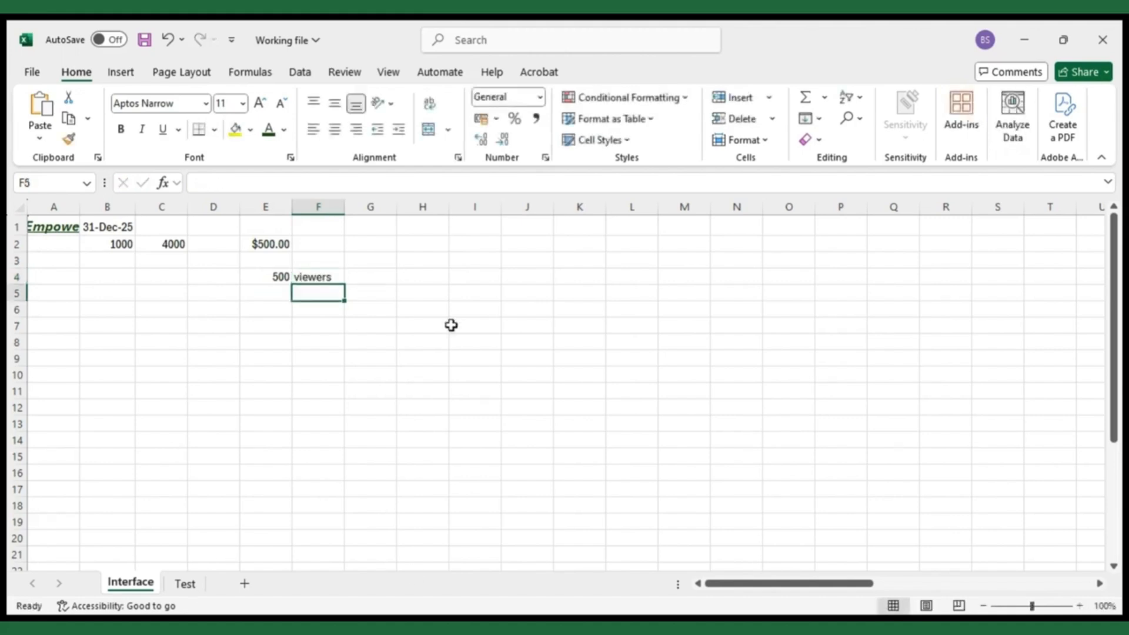
{"action": "left_click", "coordinate": [425, 277]}
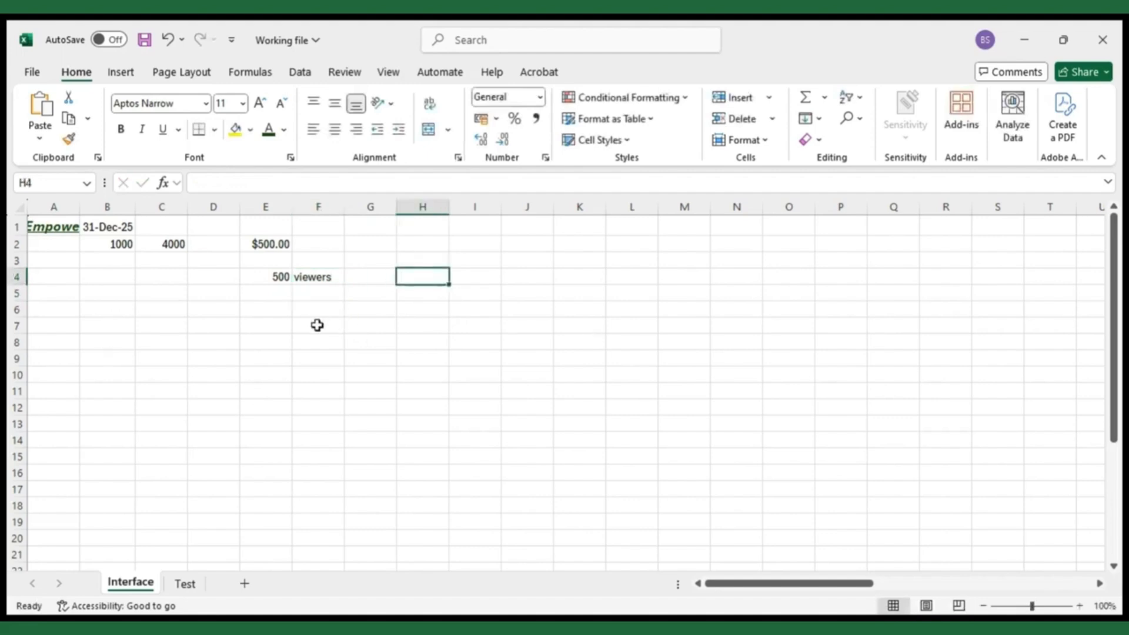
{"action": "left_click", "coordinate": [326, 242]}
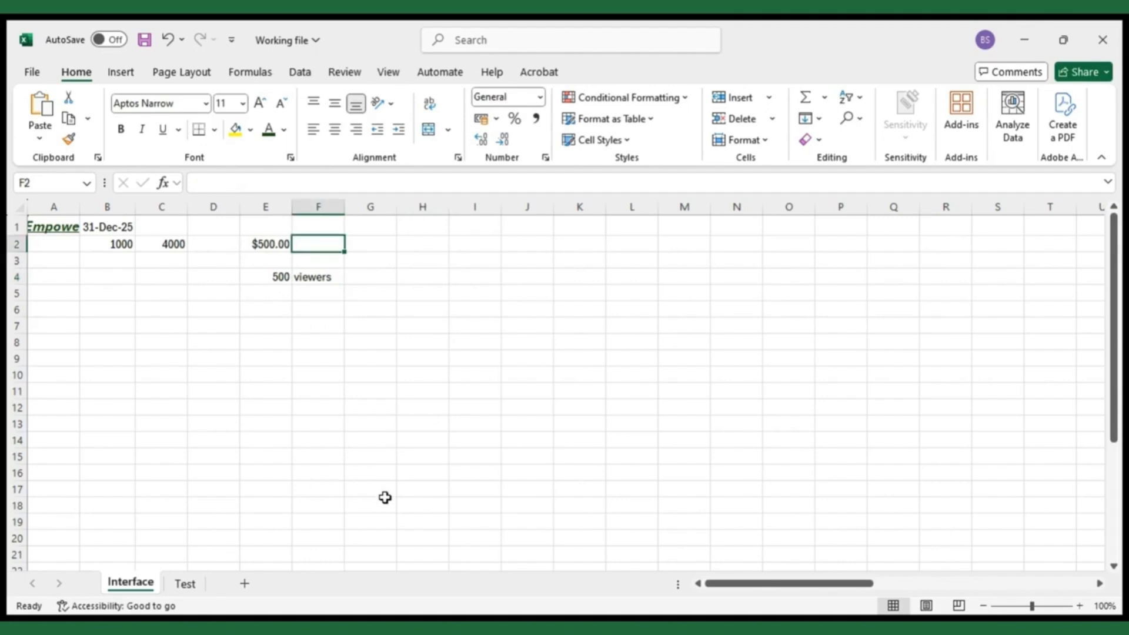
Review the Format Cells options for the date in cell B1 and leave them without making a change
{"action": "left_click", "coordinate": [121, 227]}
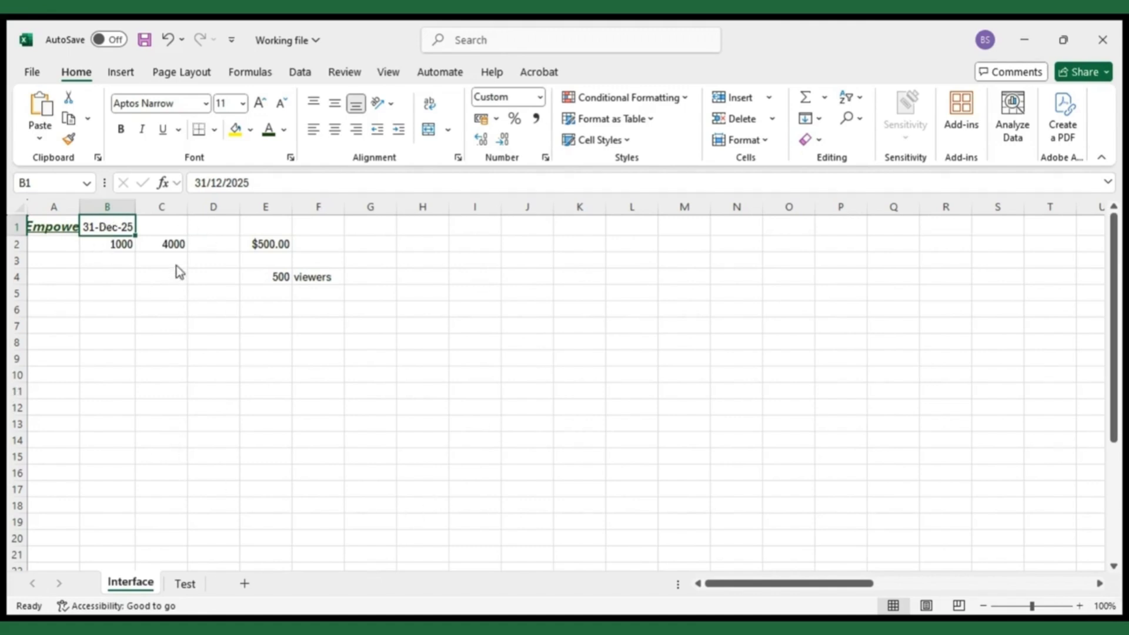
{"action": "key", "text": "ctrl+1"}
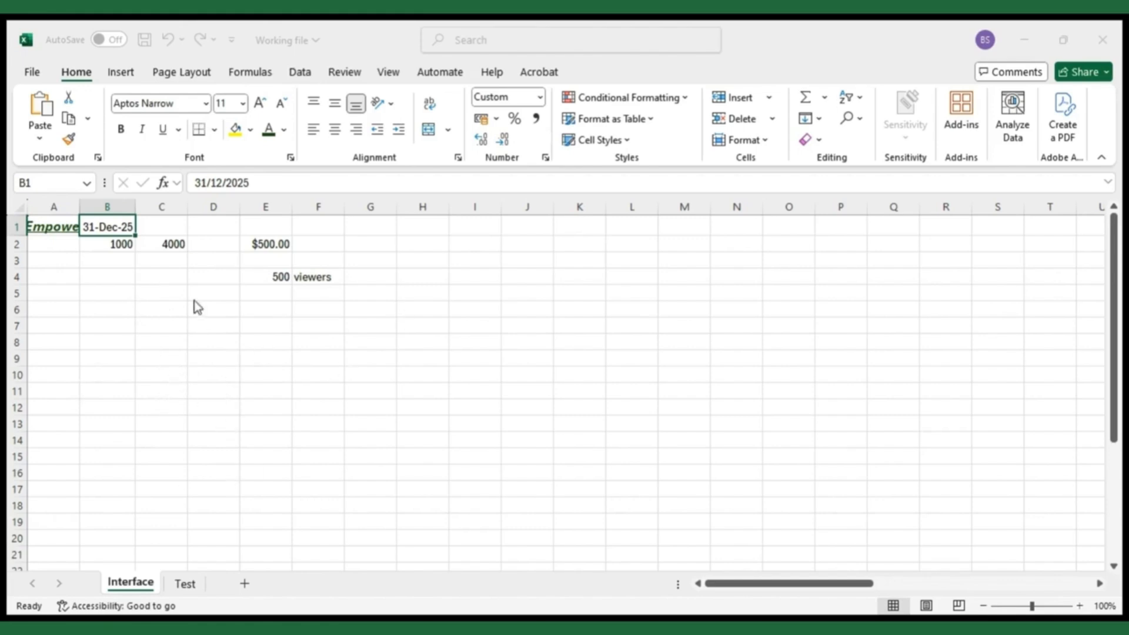
{"action": "left_click", "coordinate": [334, 589]}
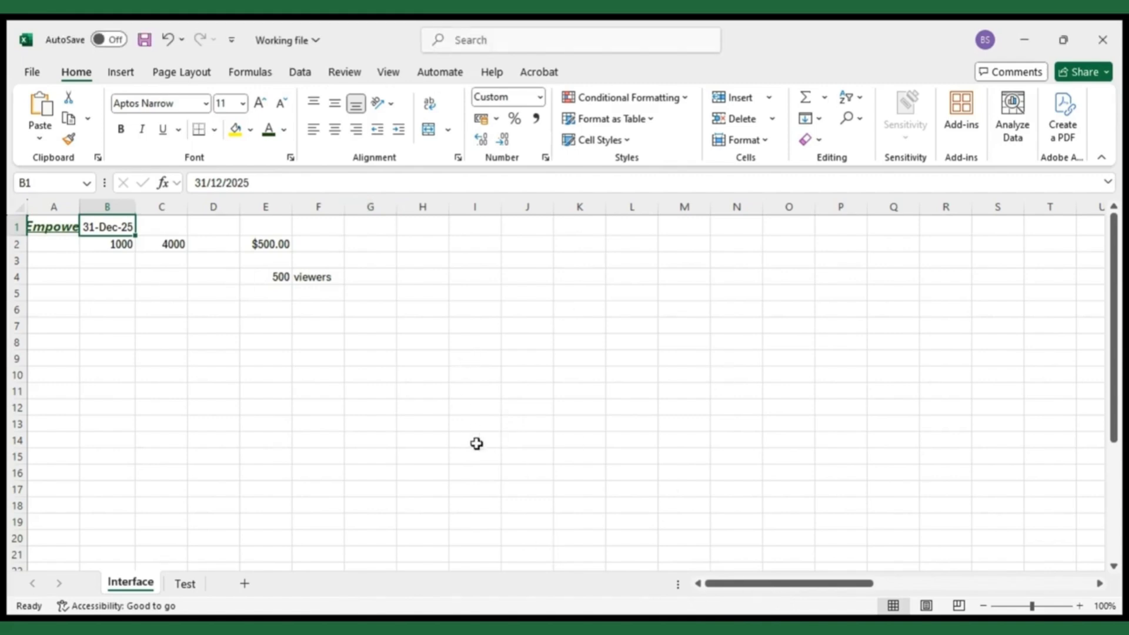
{"action": "left_click", "coordinate": [223, 341]}
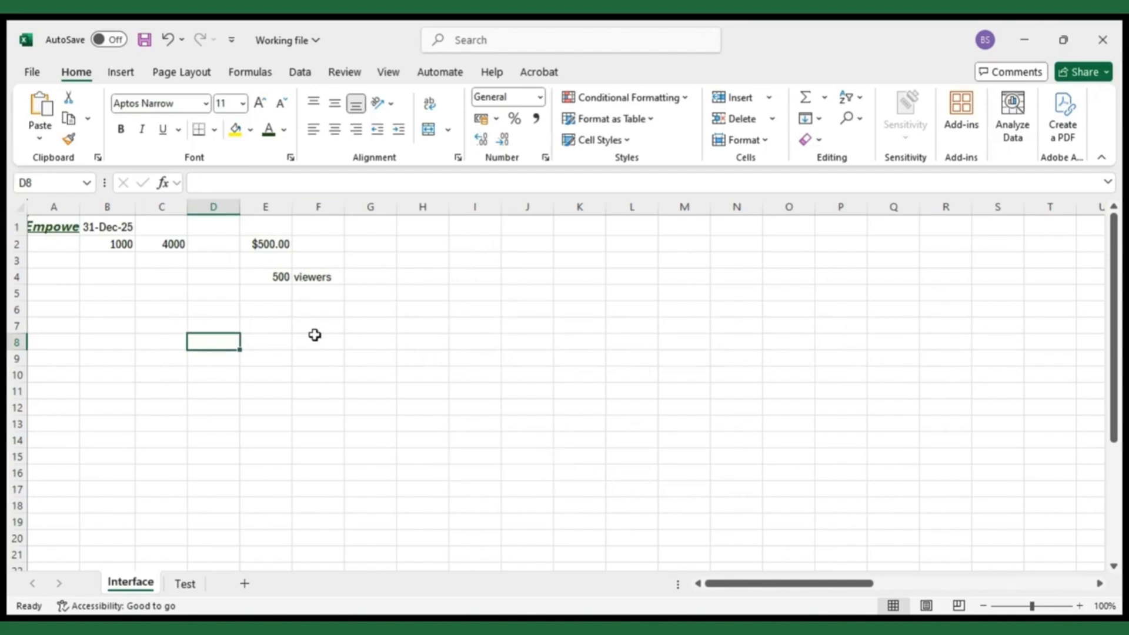
Widen column A so the full title "Excel Empowerment" fits inside cell A1
{"action": "left_click", "coordinate": [63, 227]}
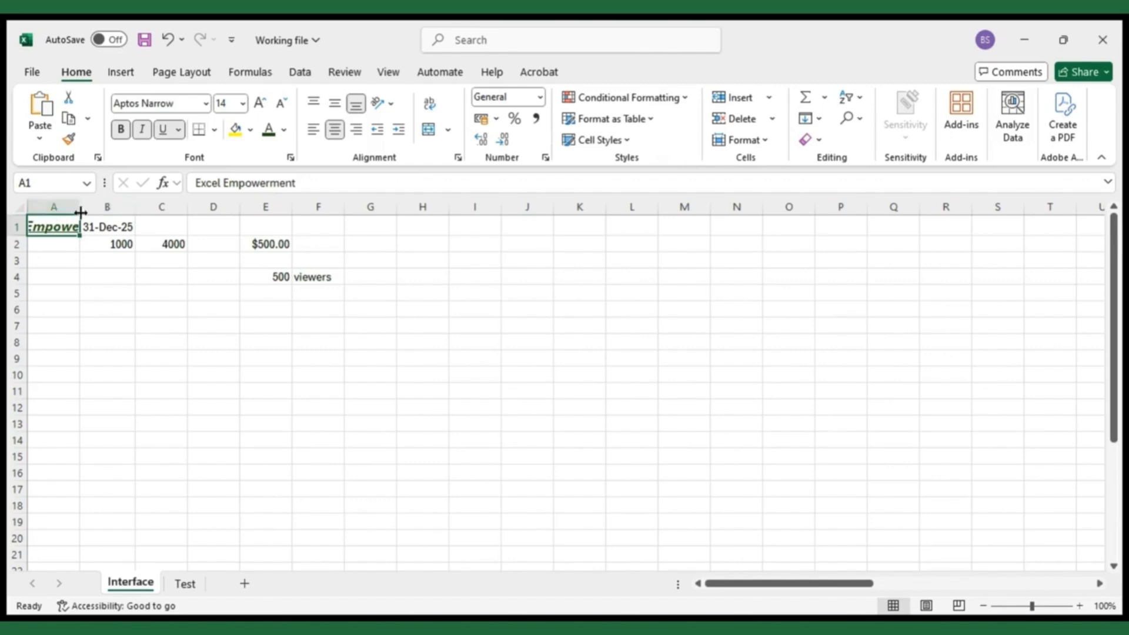
{"action": "left_click_drag", "start_coordinate": [78, 206], "coordinate": [183, 204]}
{"action": "left_click", "coordinate": [100, 258]}
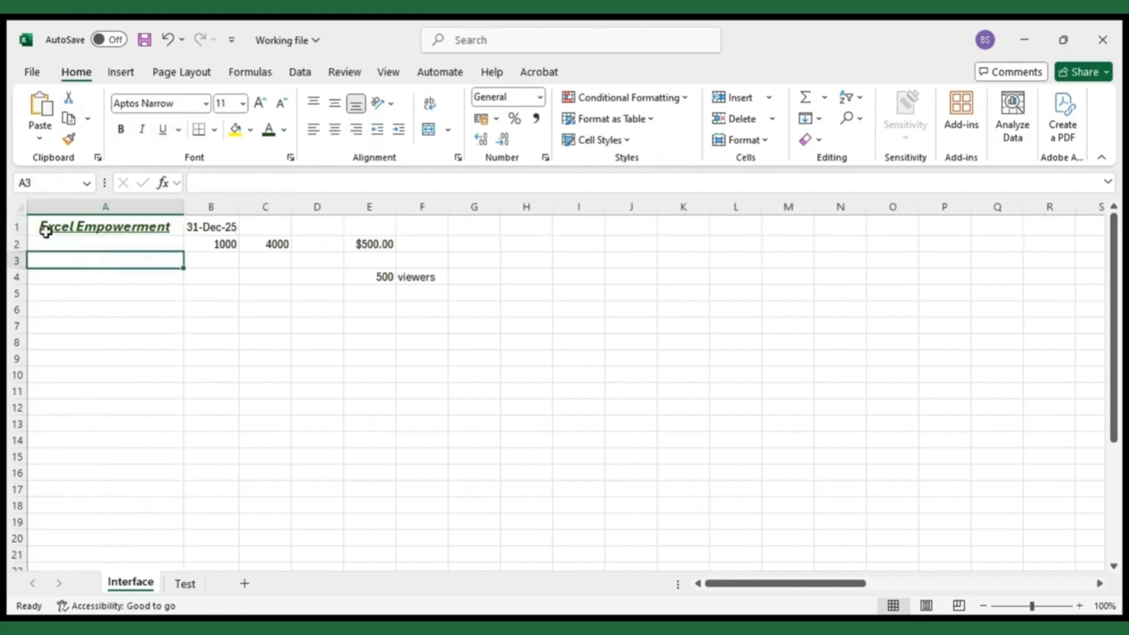
{"action": "left_click", "coordinate": [102, 231]}
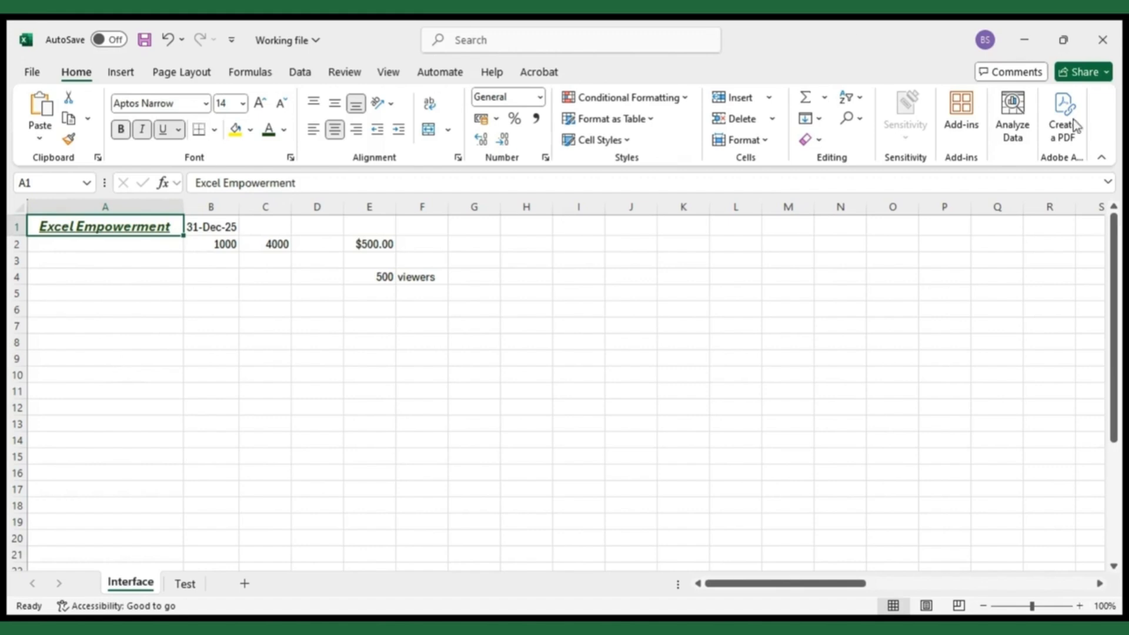
Increase the height of row 1, the title row, to roughly double
{"action": "left_click", "coordinate": [139, 248]}
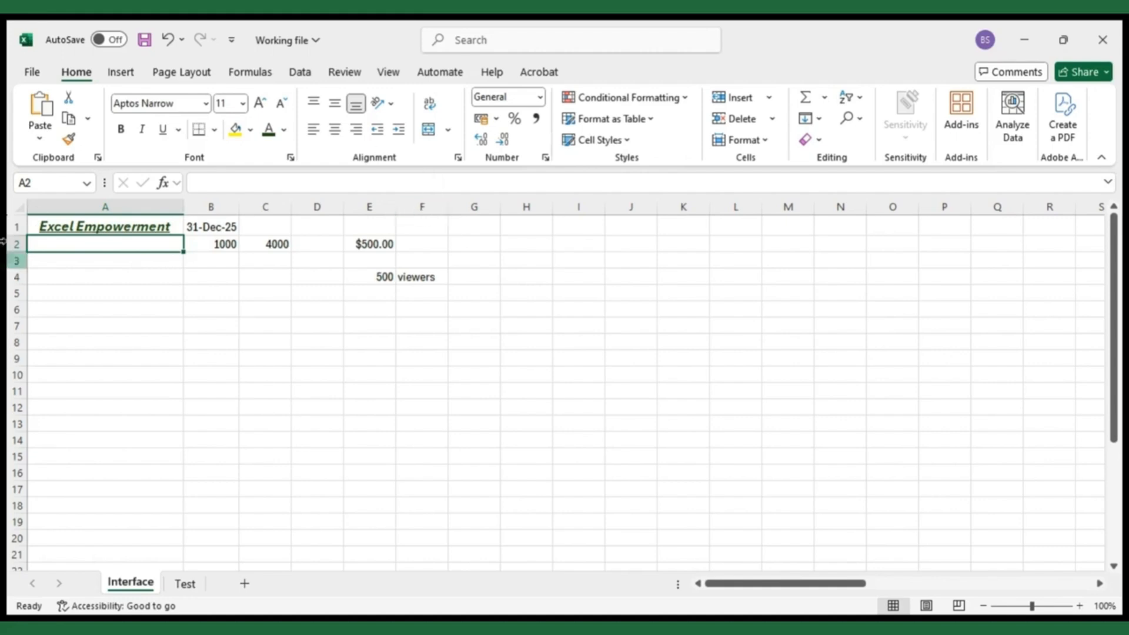
{"action": "left_click", "coordinate": [102, 223]}
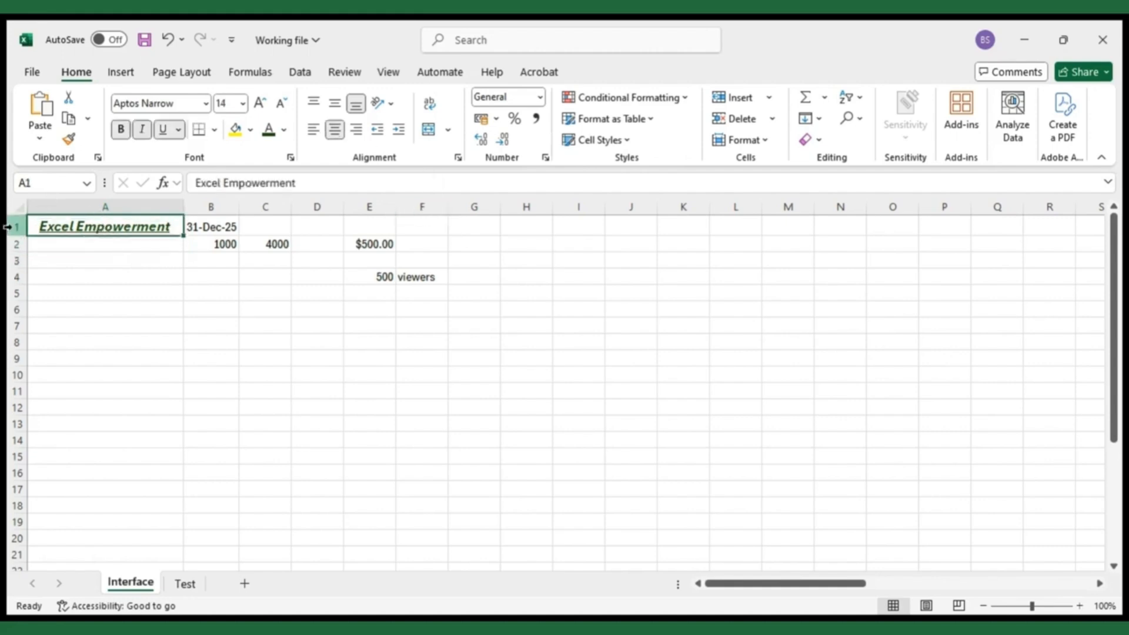
{"action": "left_click", "coordinate": [7, 227]}
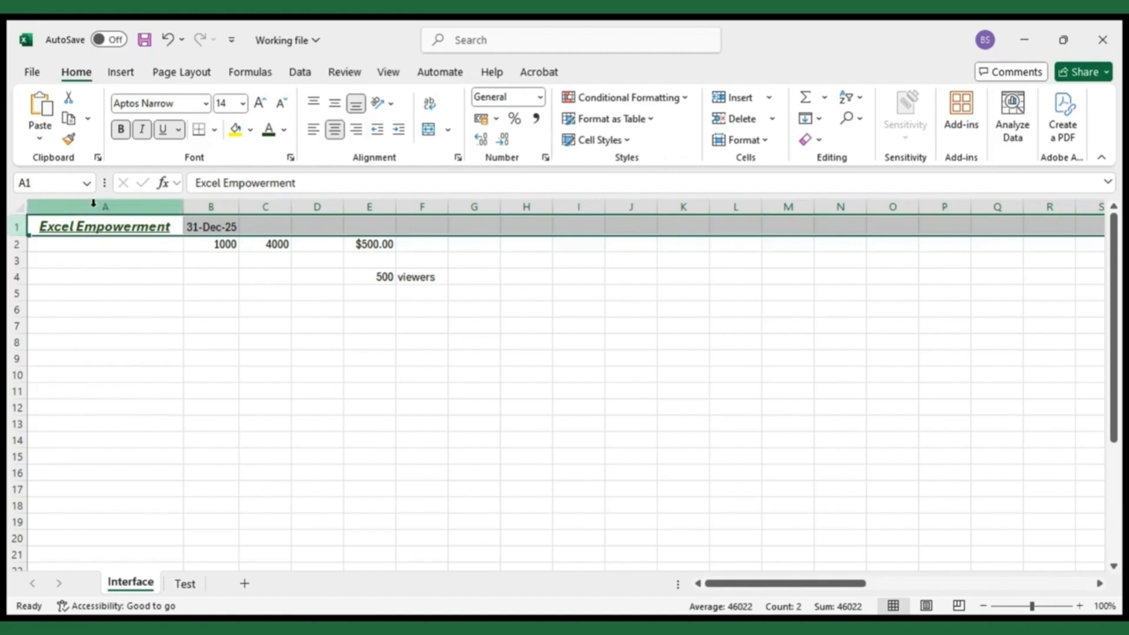
{"action": "key", "text": "ctrl+space"}
{"action": "left_click", "coordinate": [11, 229]}
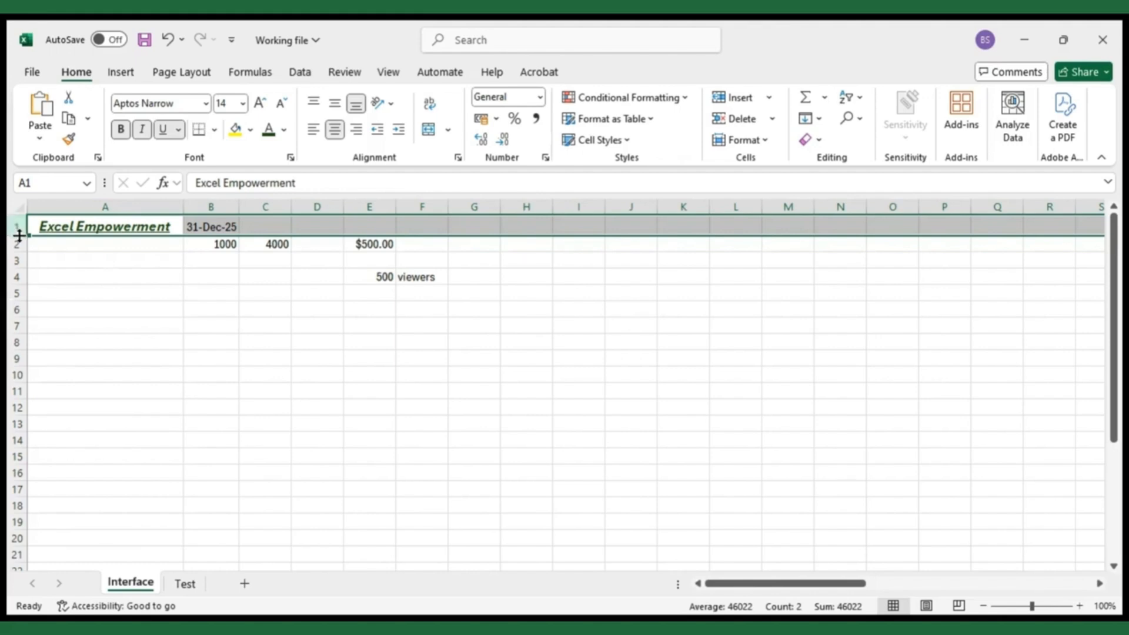
{"action": "left_click_drag", "start_coordinate": [18, 235], "coordinate": [17, 259]}
{"action": "left_click", "coordinate": [83, 233]}
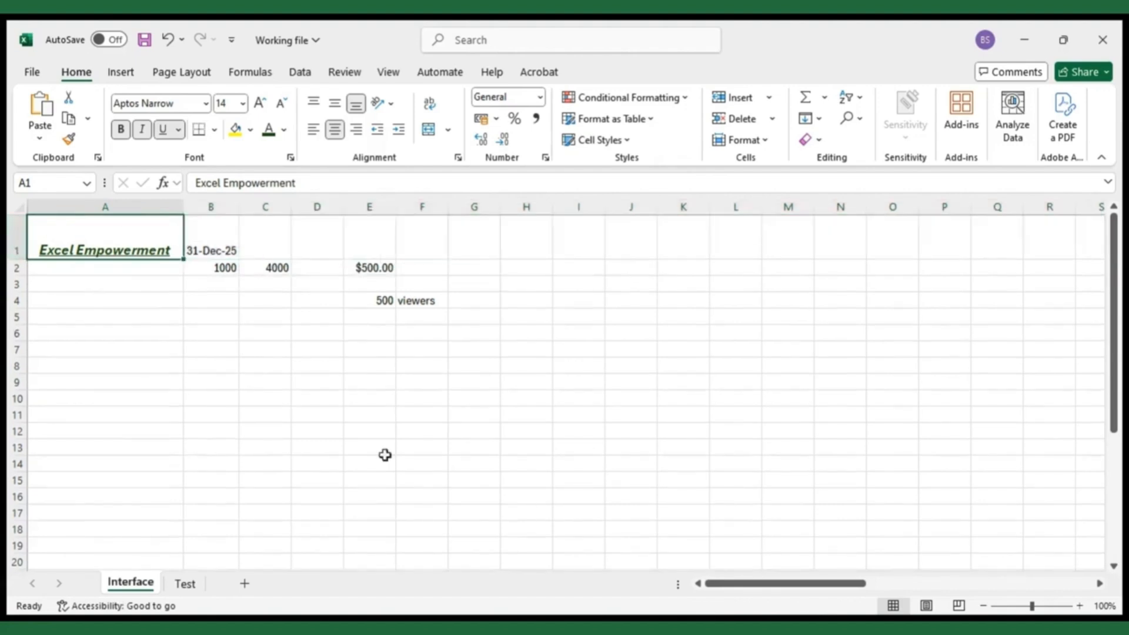
{"action": "left_click", "coordinate": [318, 411]}
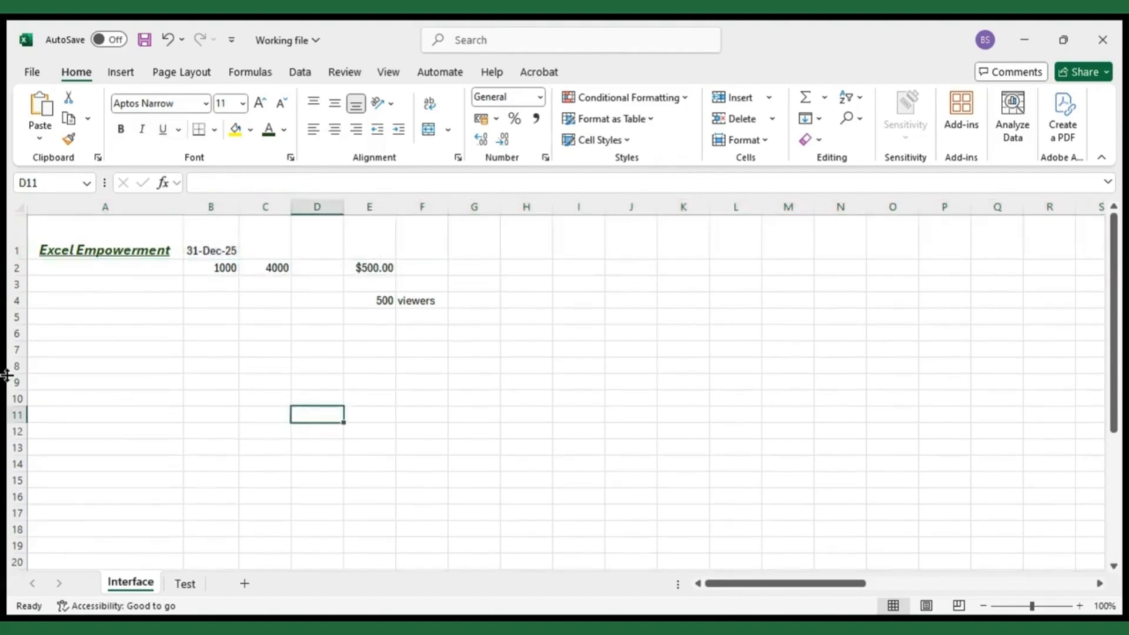
{"action": "left_click", "coordinate": [283, 319]}
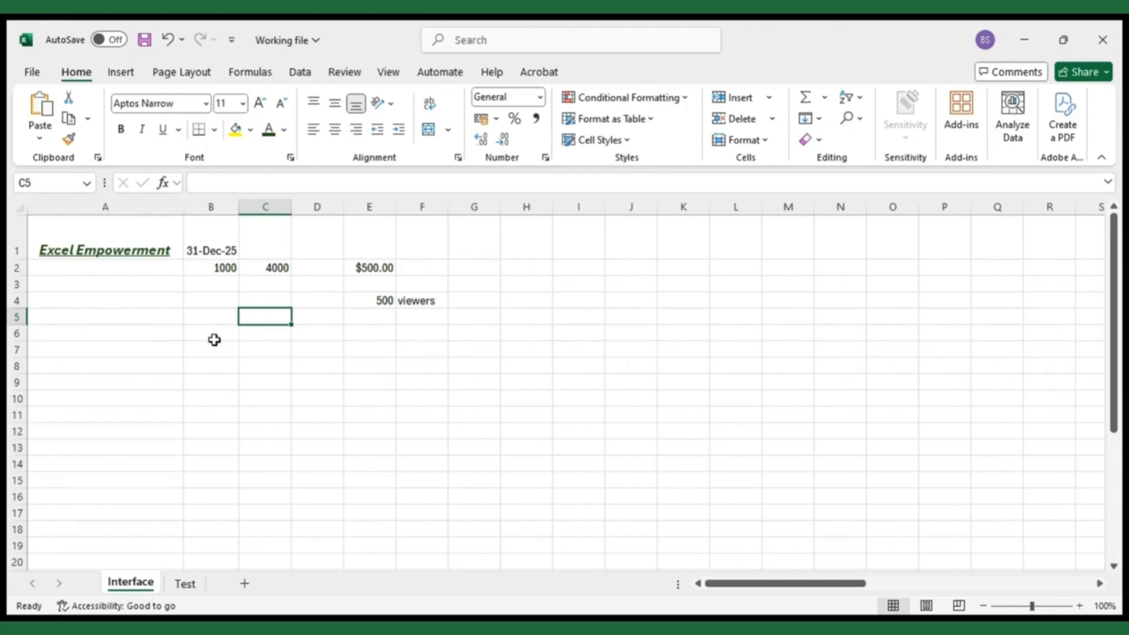
{"action": "left_click", "coordinate": [212, 249]}
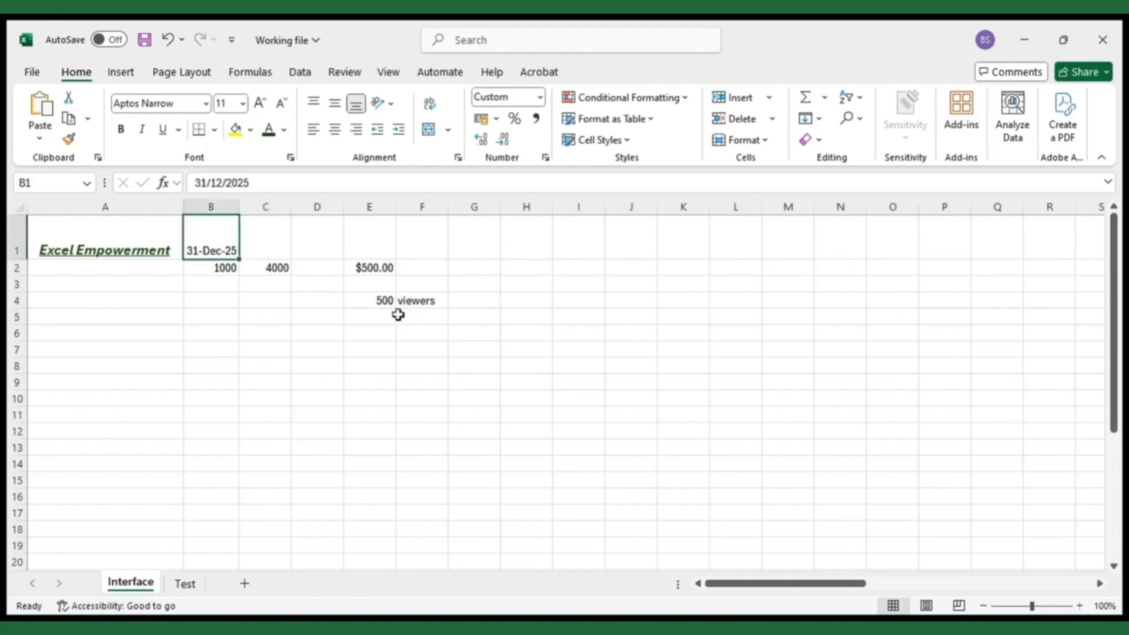
{"action": "left_click", "coordinate": [107, 260]}
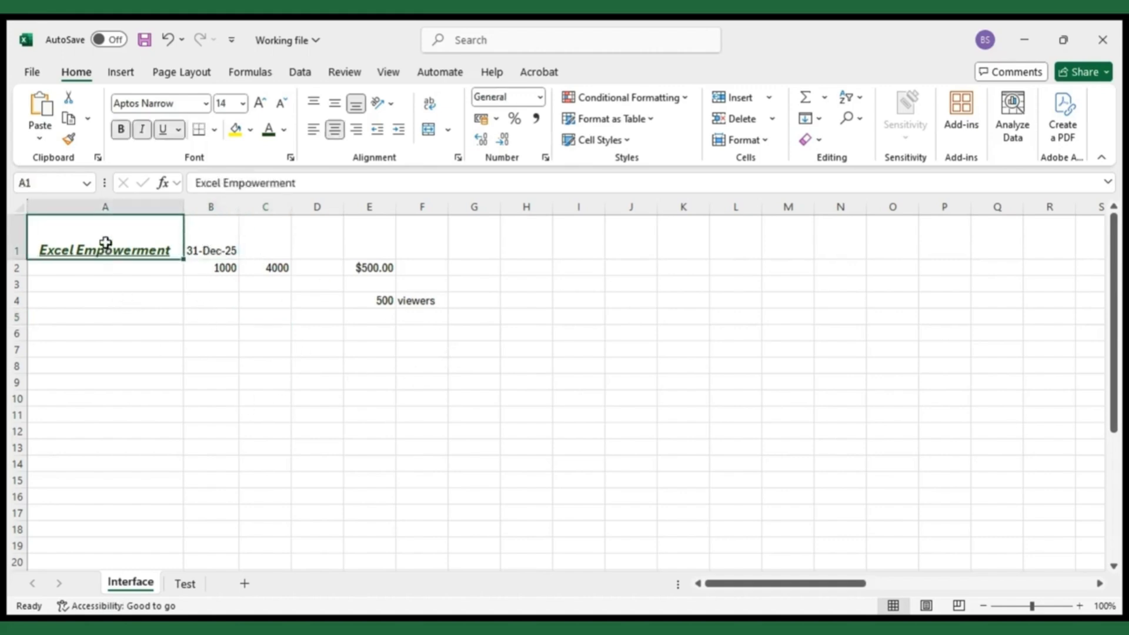
Open the cell styles for the date in cell B1
{"action": "left_click", "coordinate": [224, 241]}
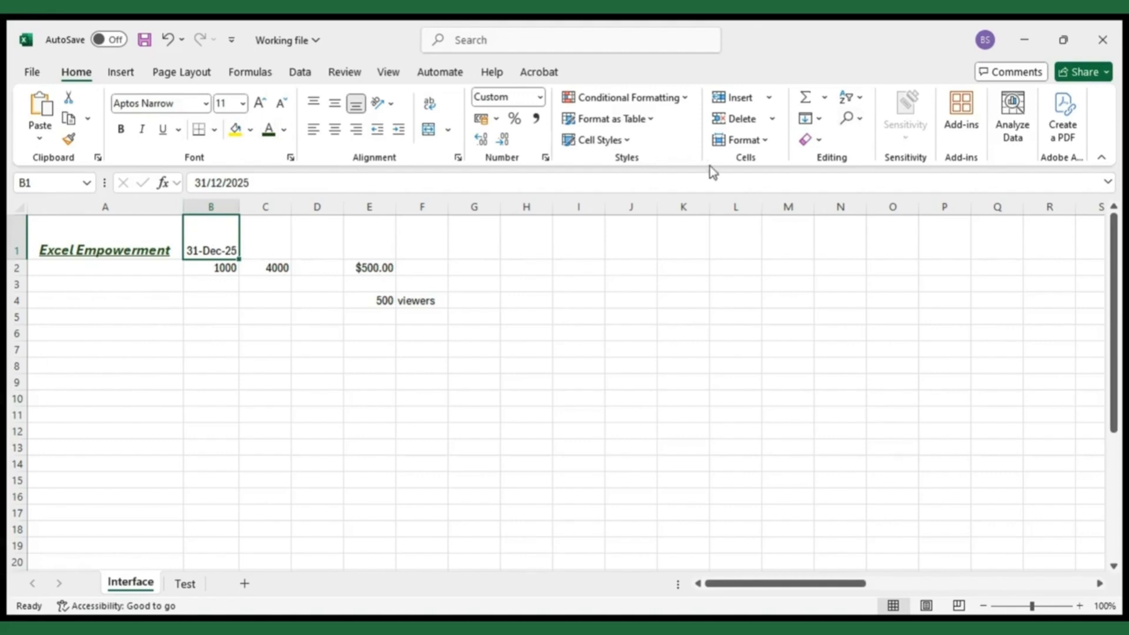
{"action": "left_click", "coordinate": [627, 143]}
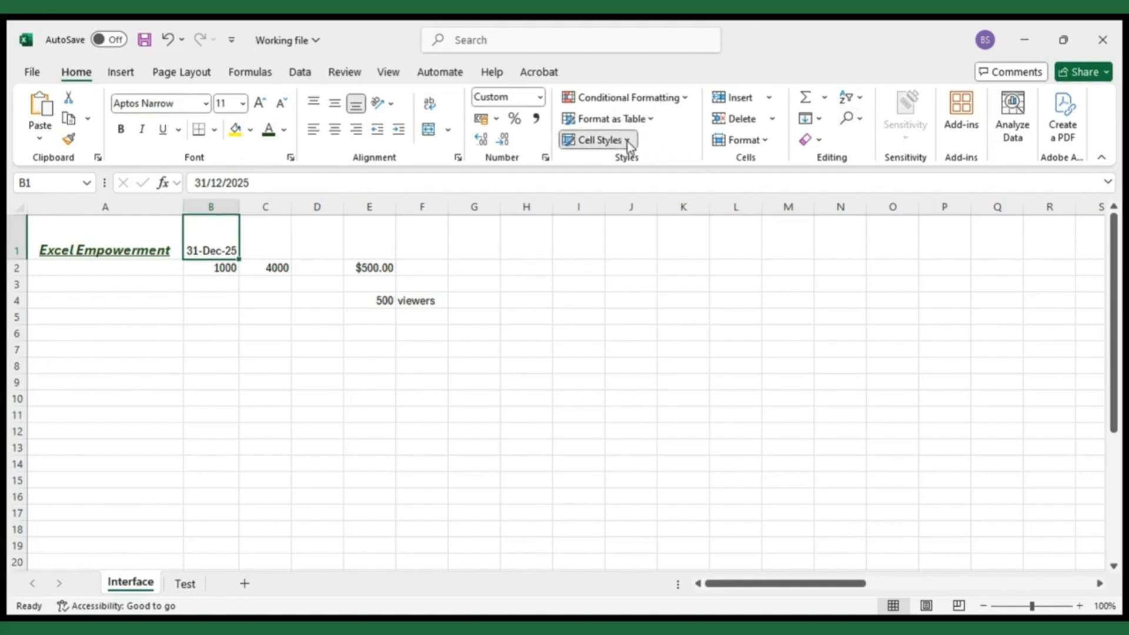